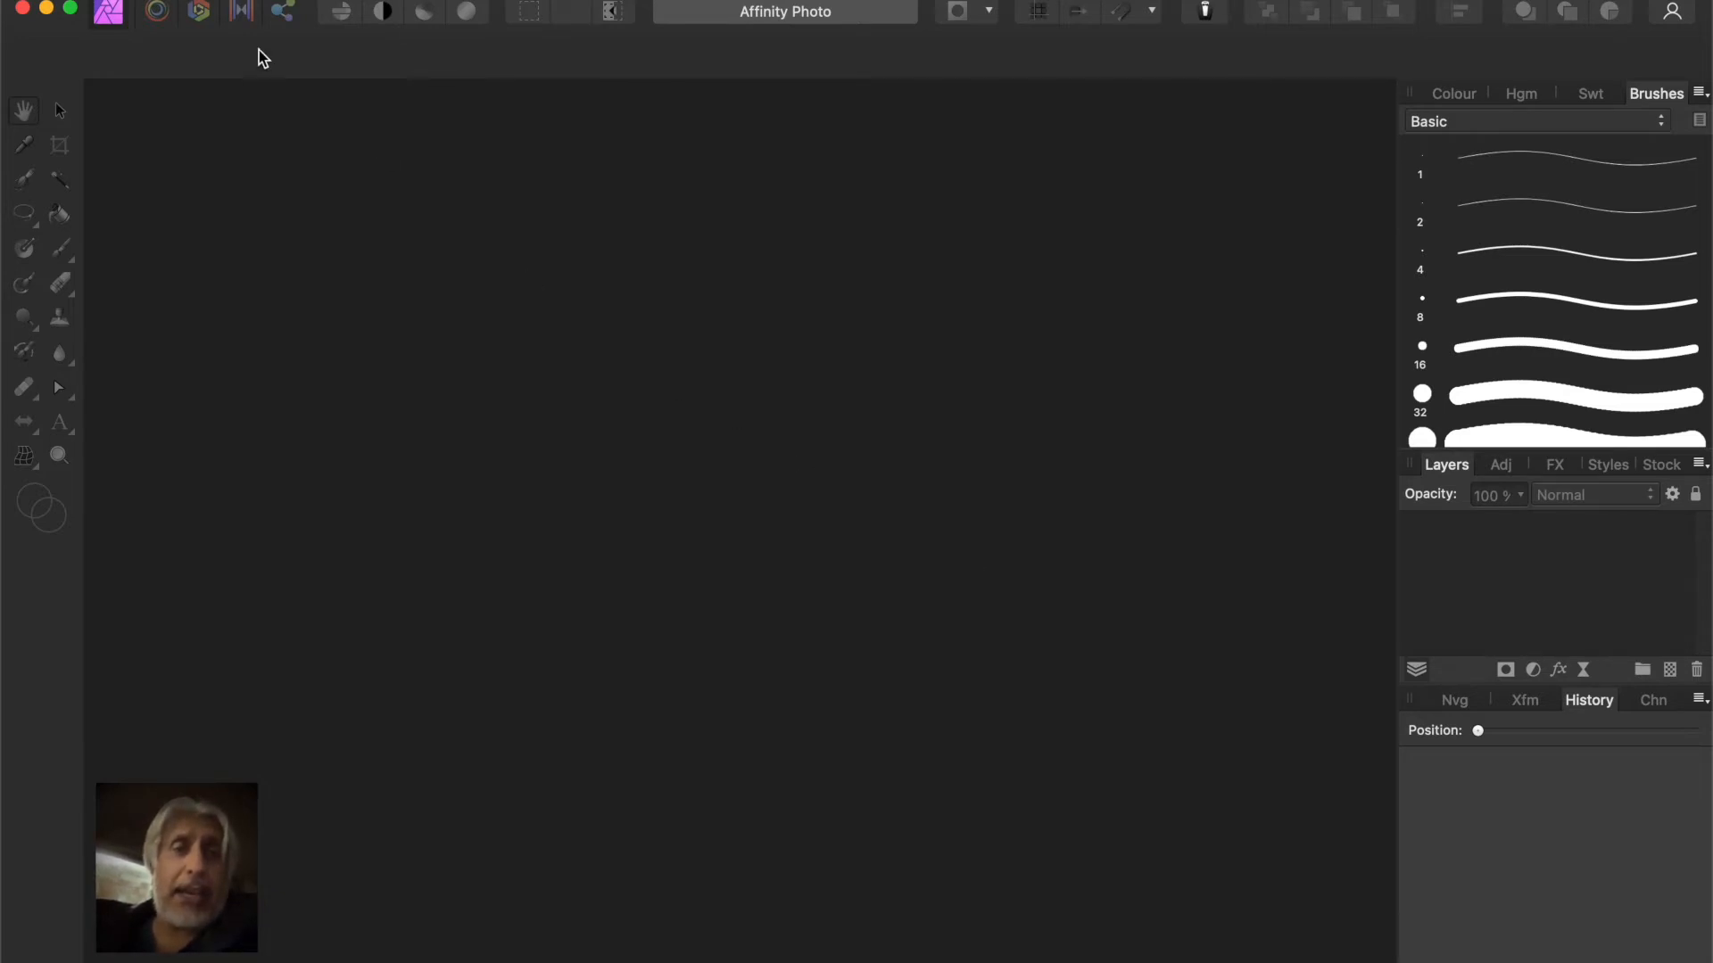
Create a new HDR merge from _MG_1927.JPG through _MG_1930.JPG, with automatic ghost removal enabled
left_click(203, 0)
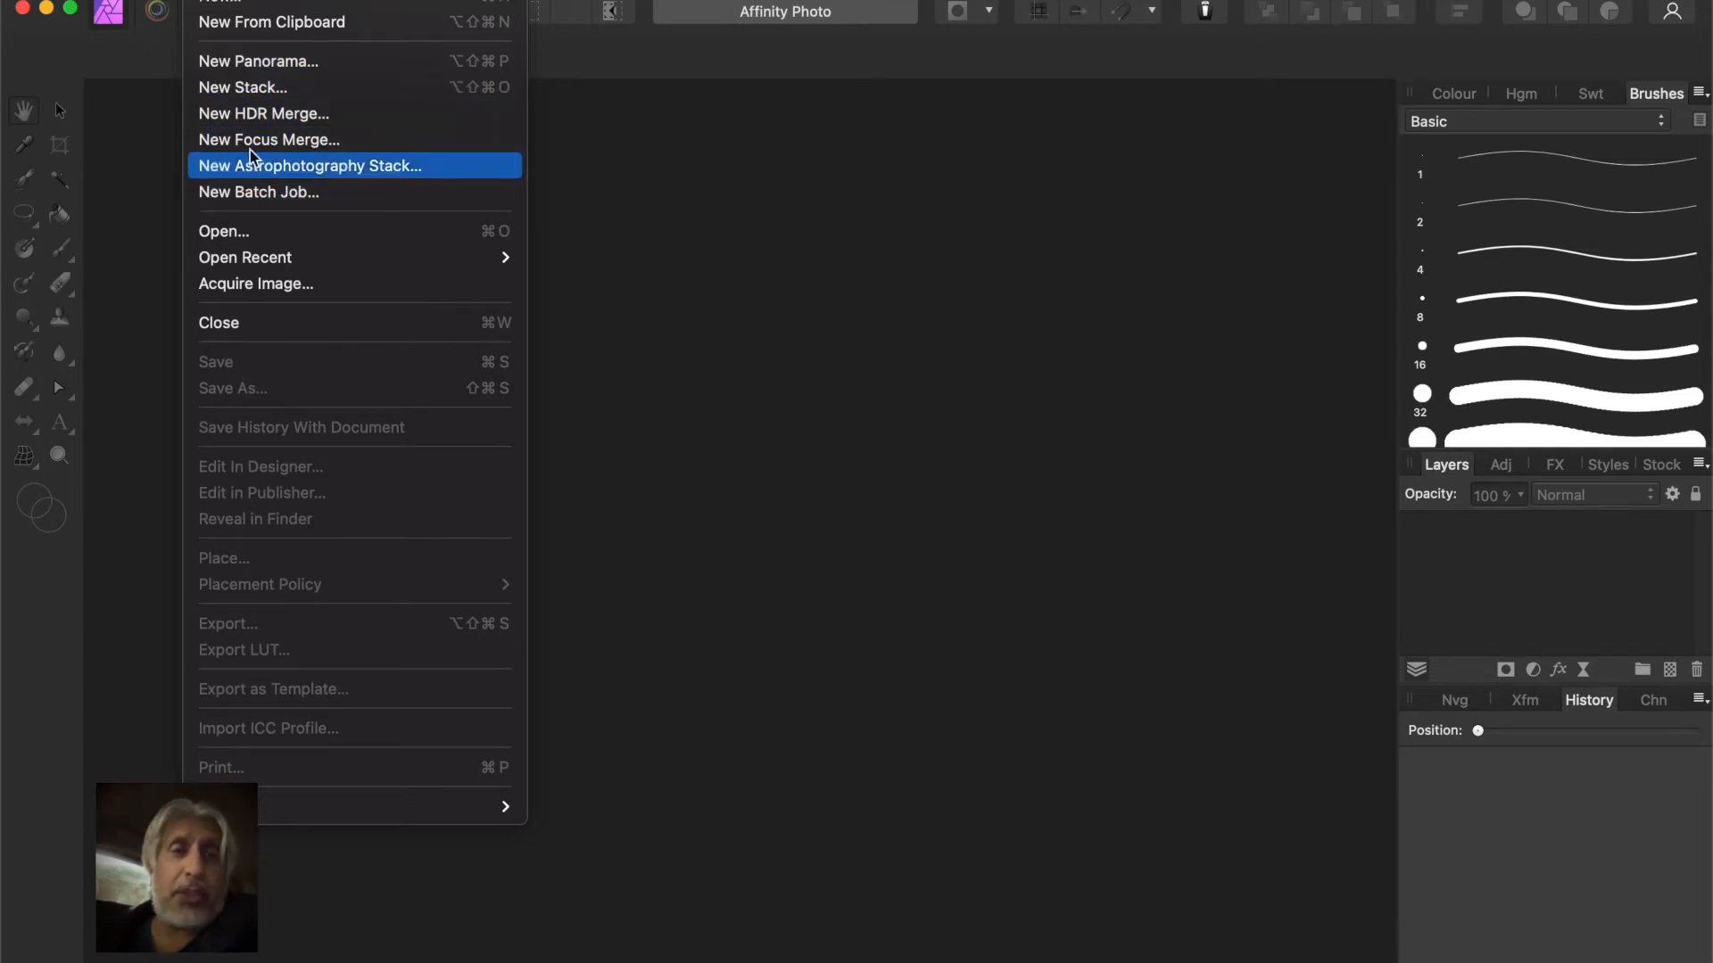
left_click(256, 121)
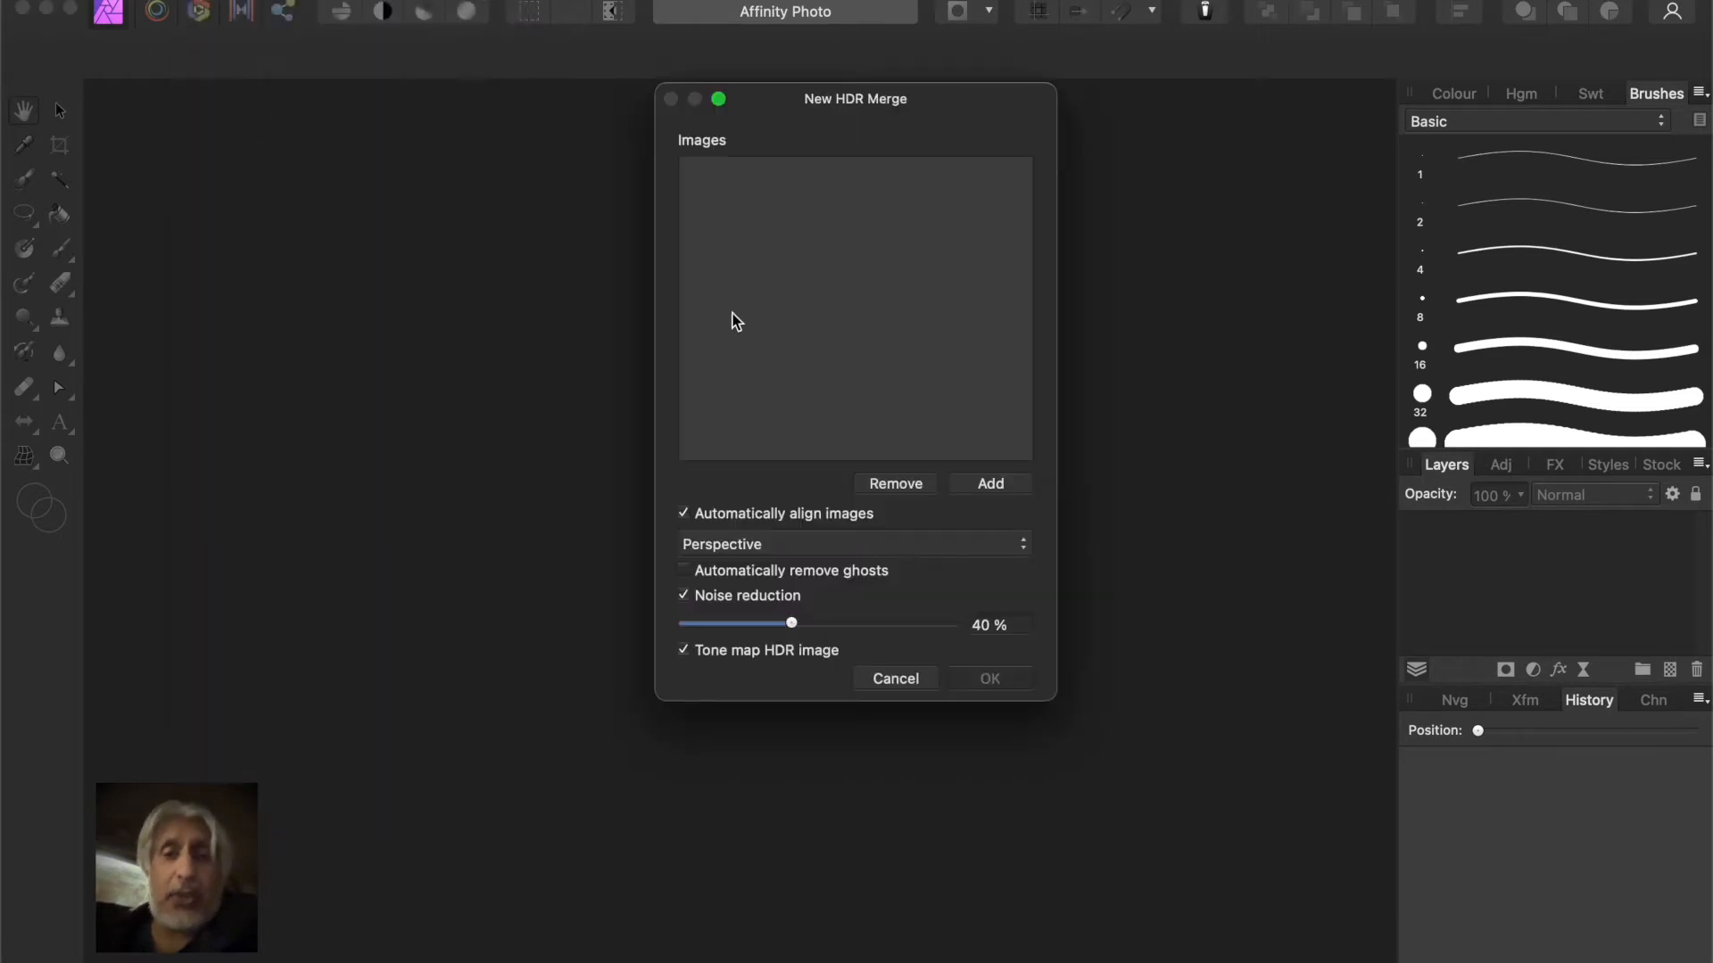
left_click(989, 483)
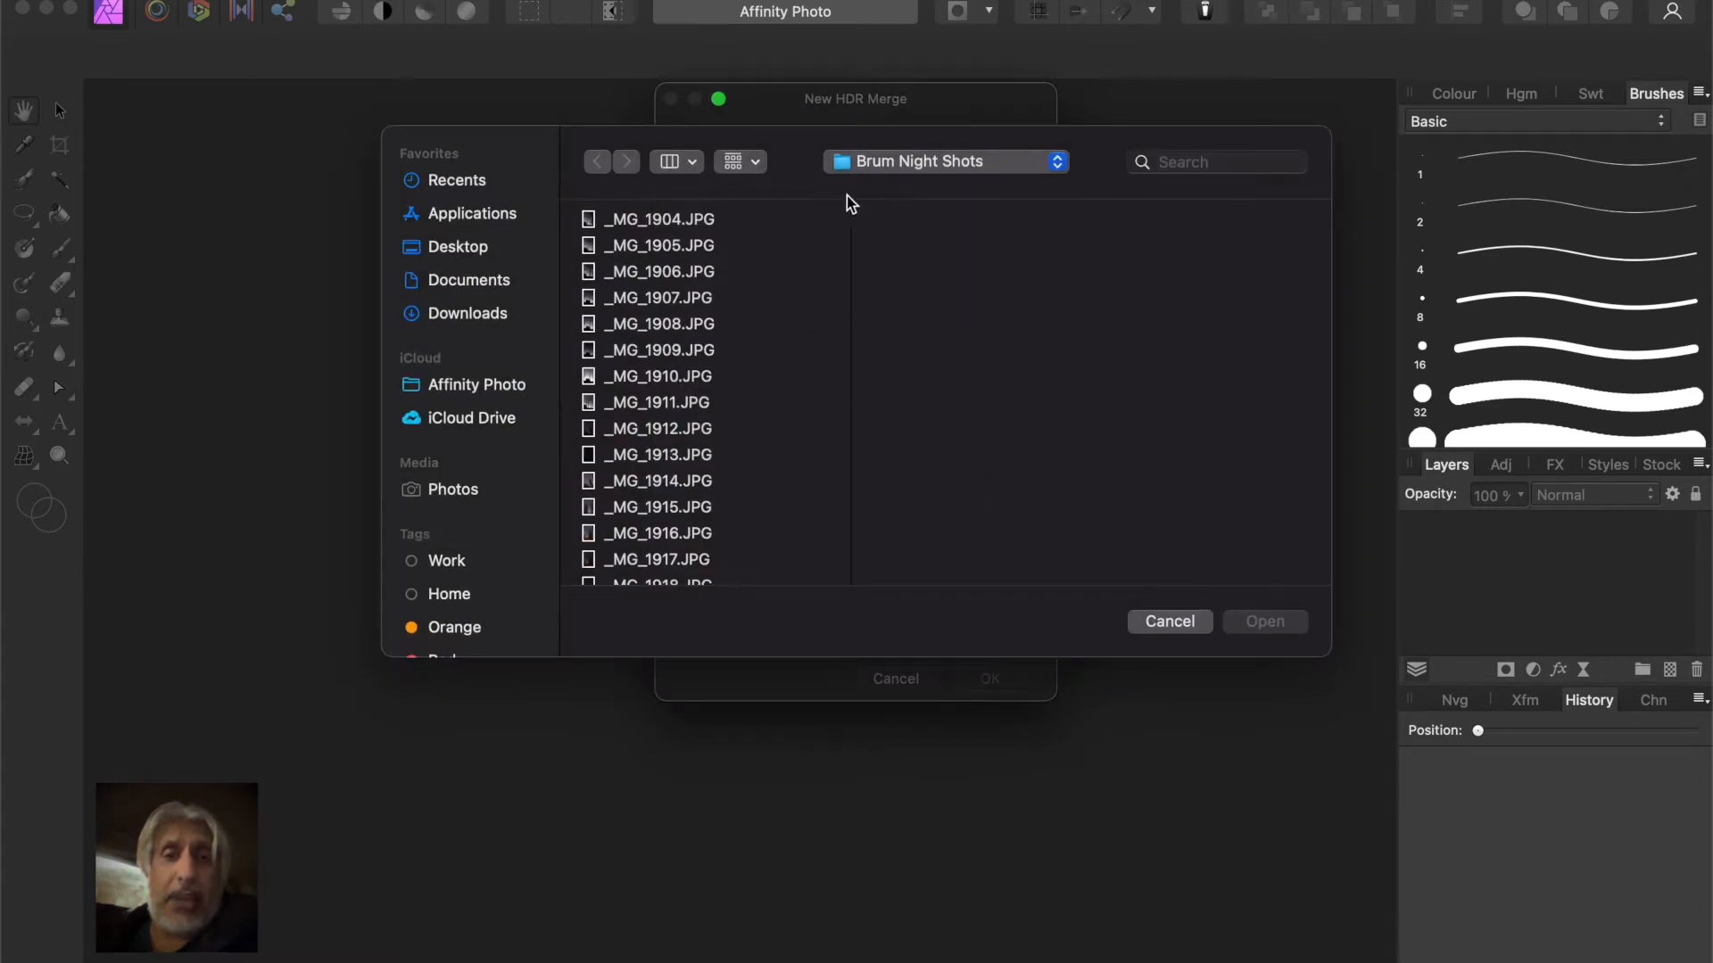
scroll(758, 355, "down", 5)
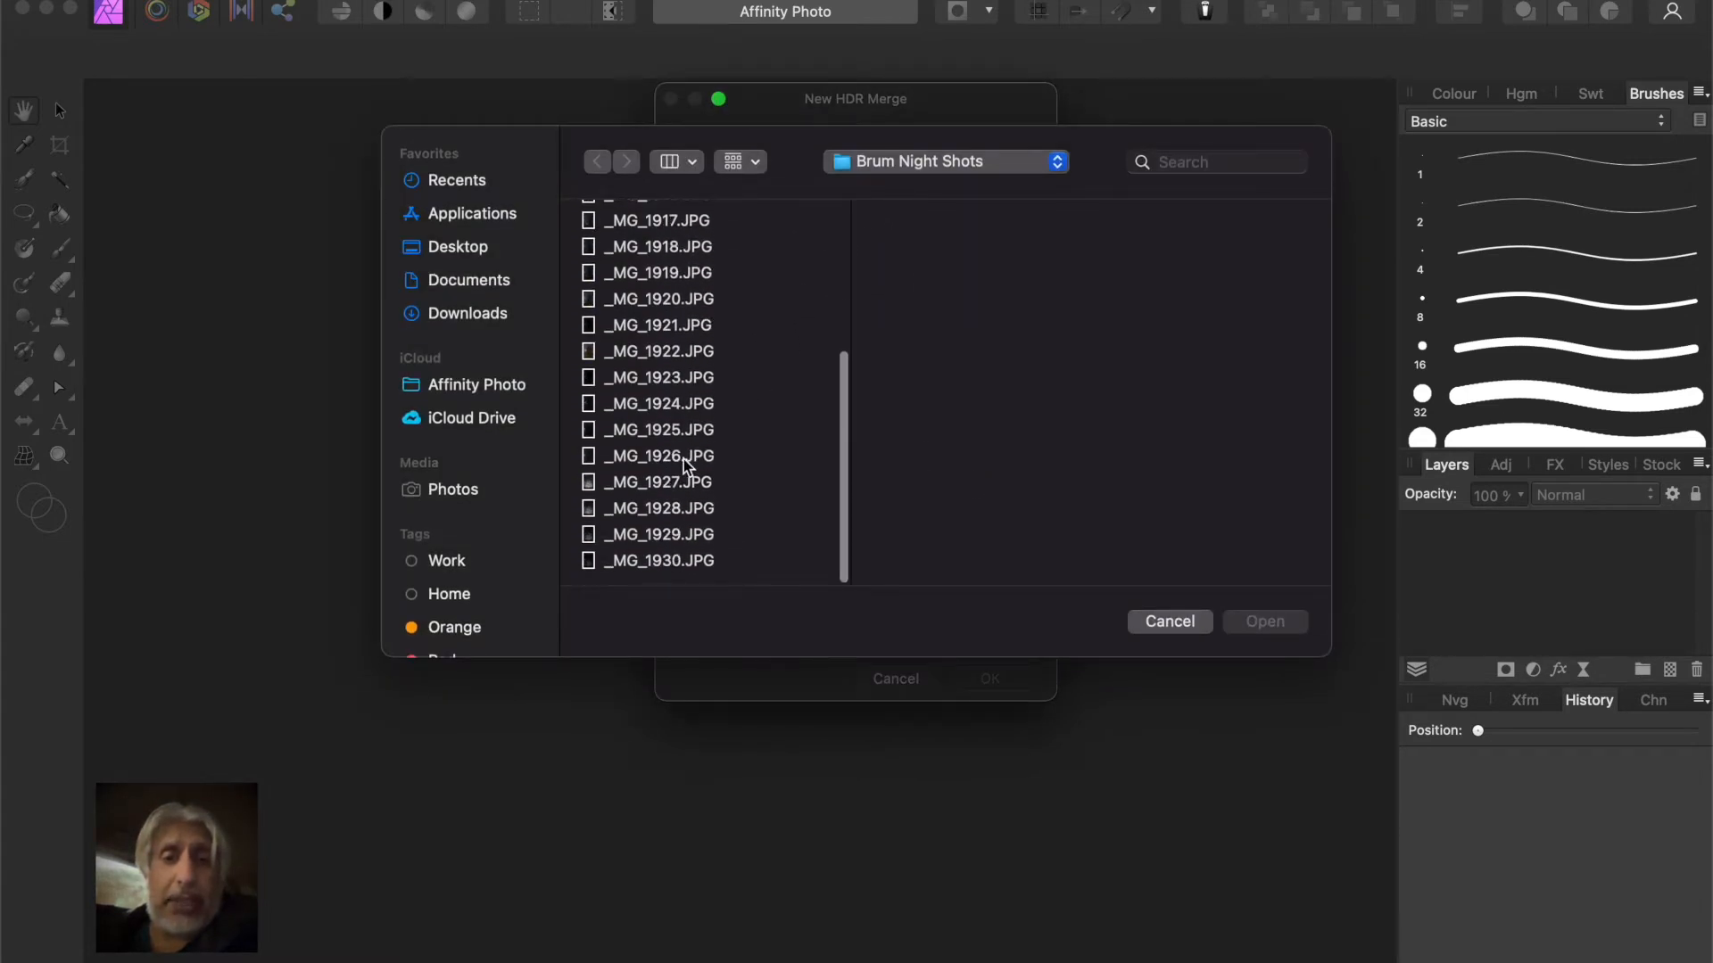
left_click(675, 484)
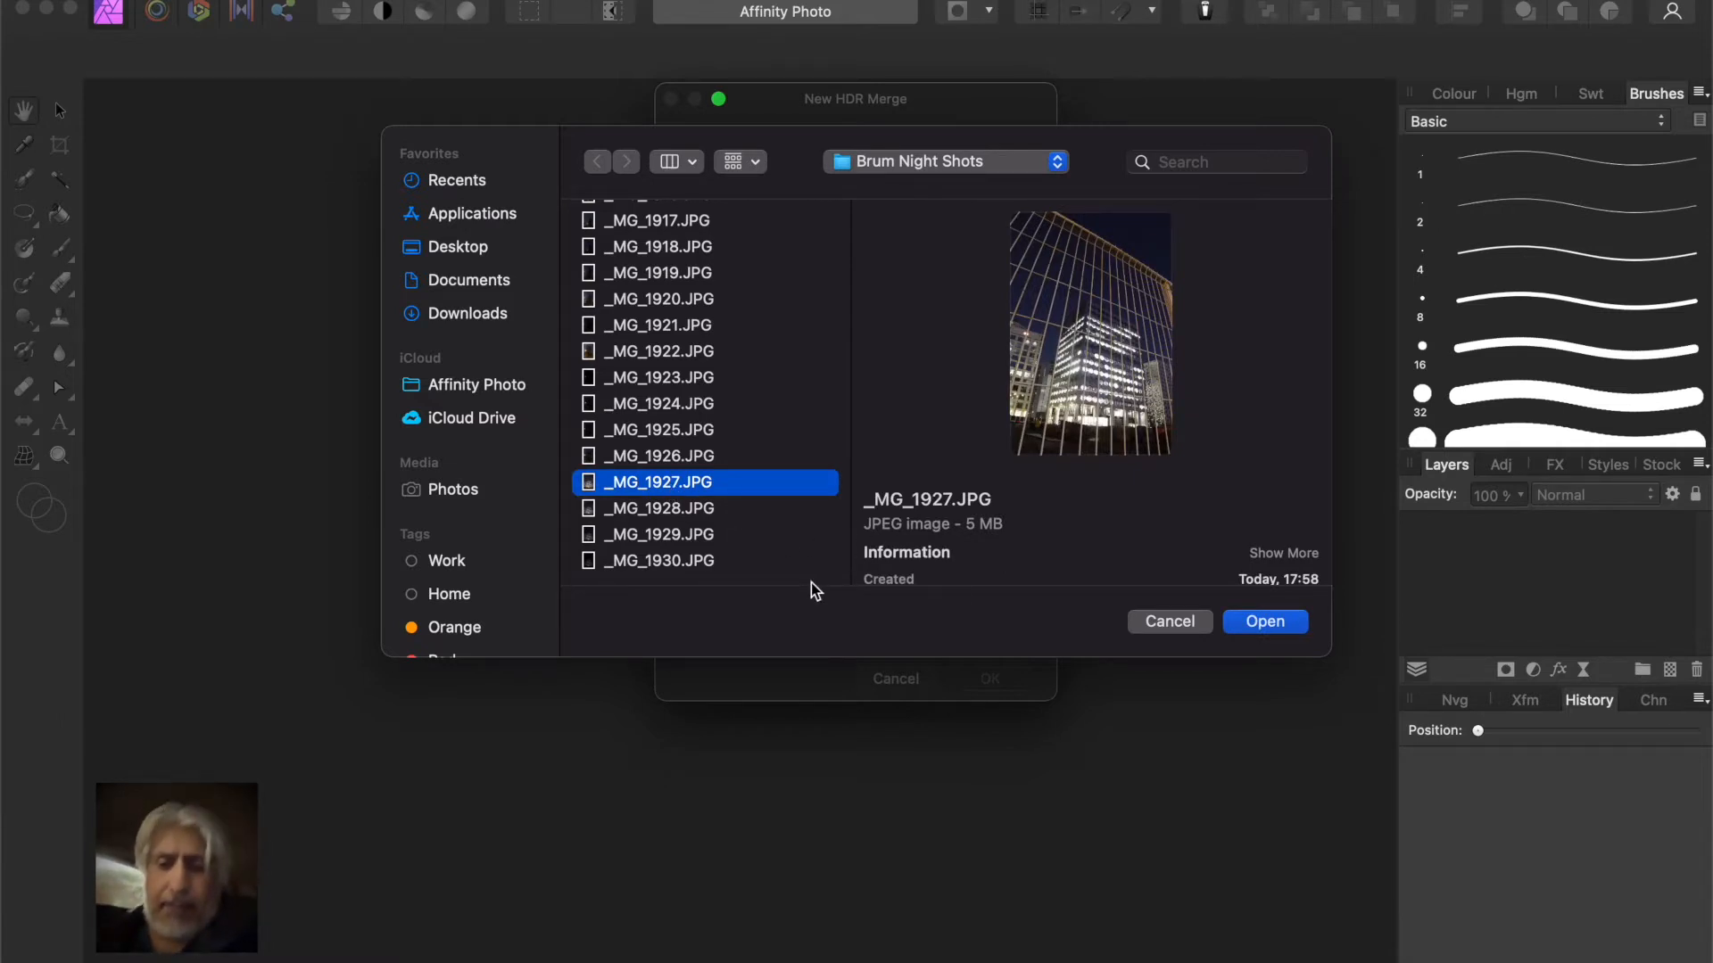
left_click(653, 508, "shift")
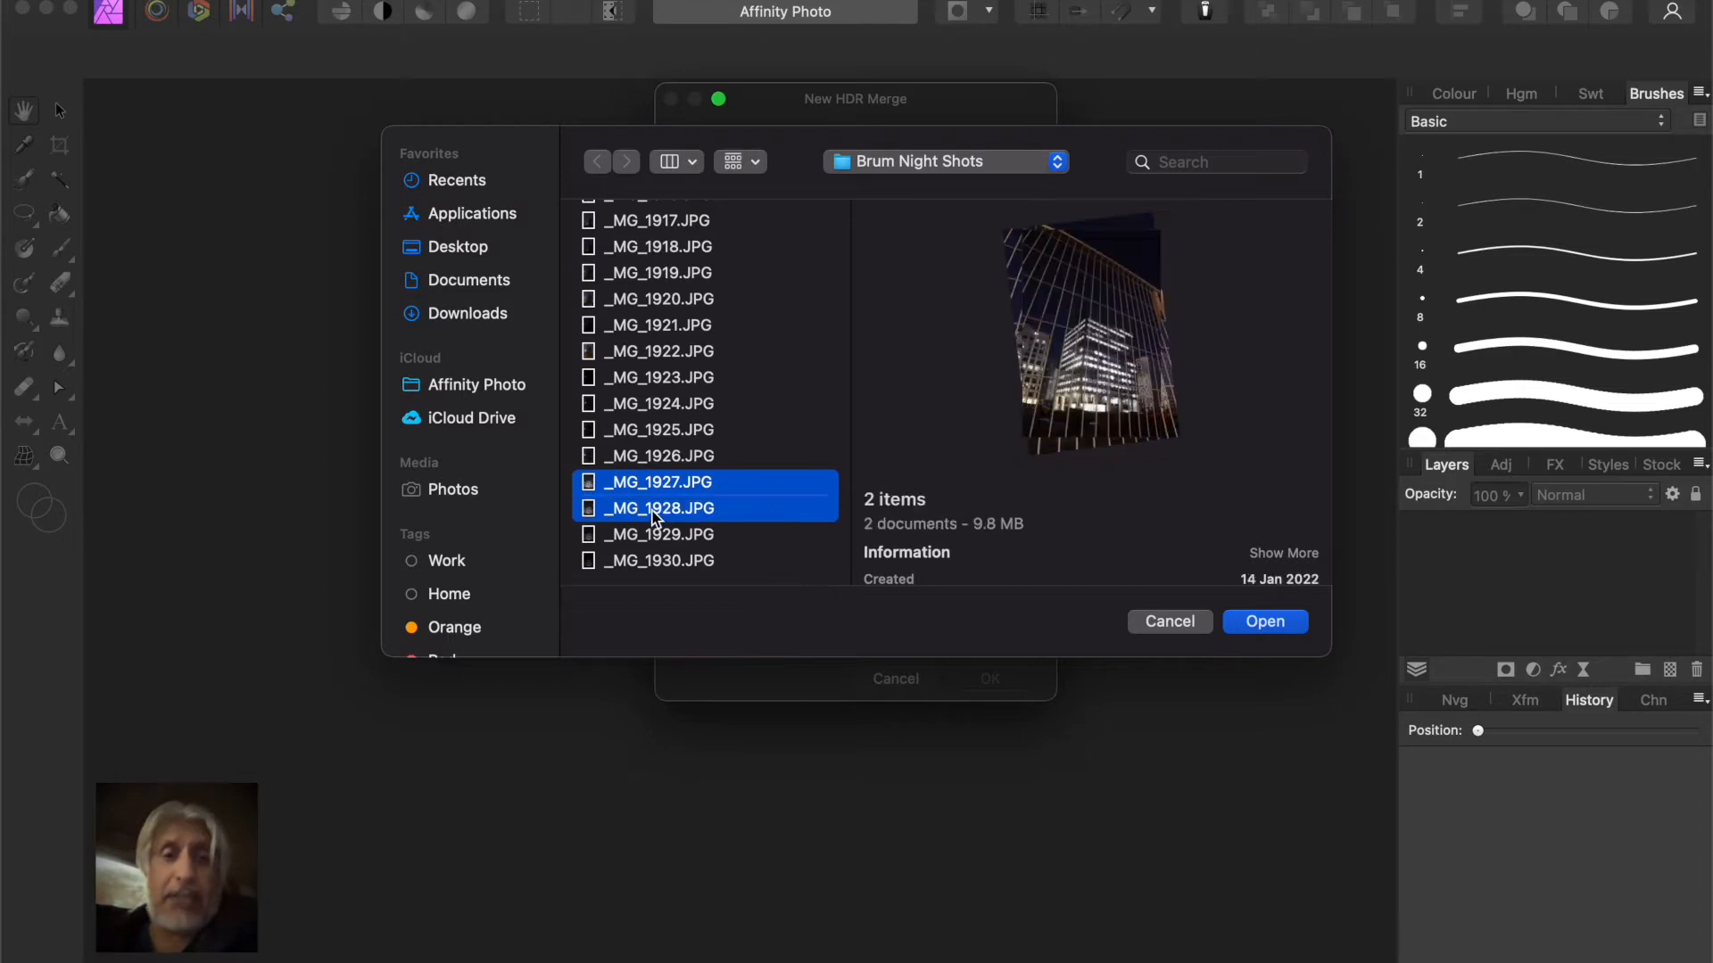
left_click(664, 537, "shift")
left_click(670, 564, "shift")
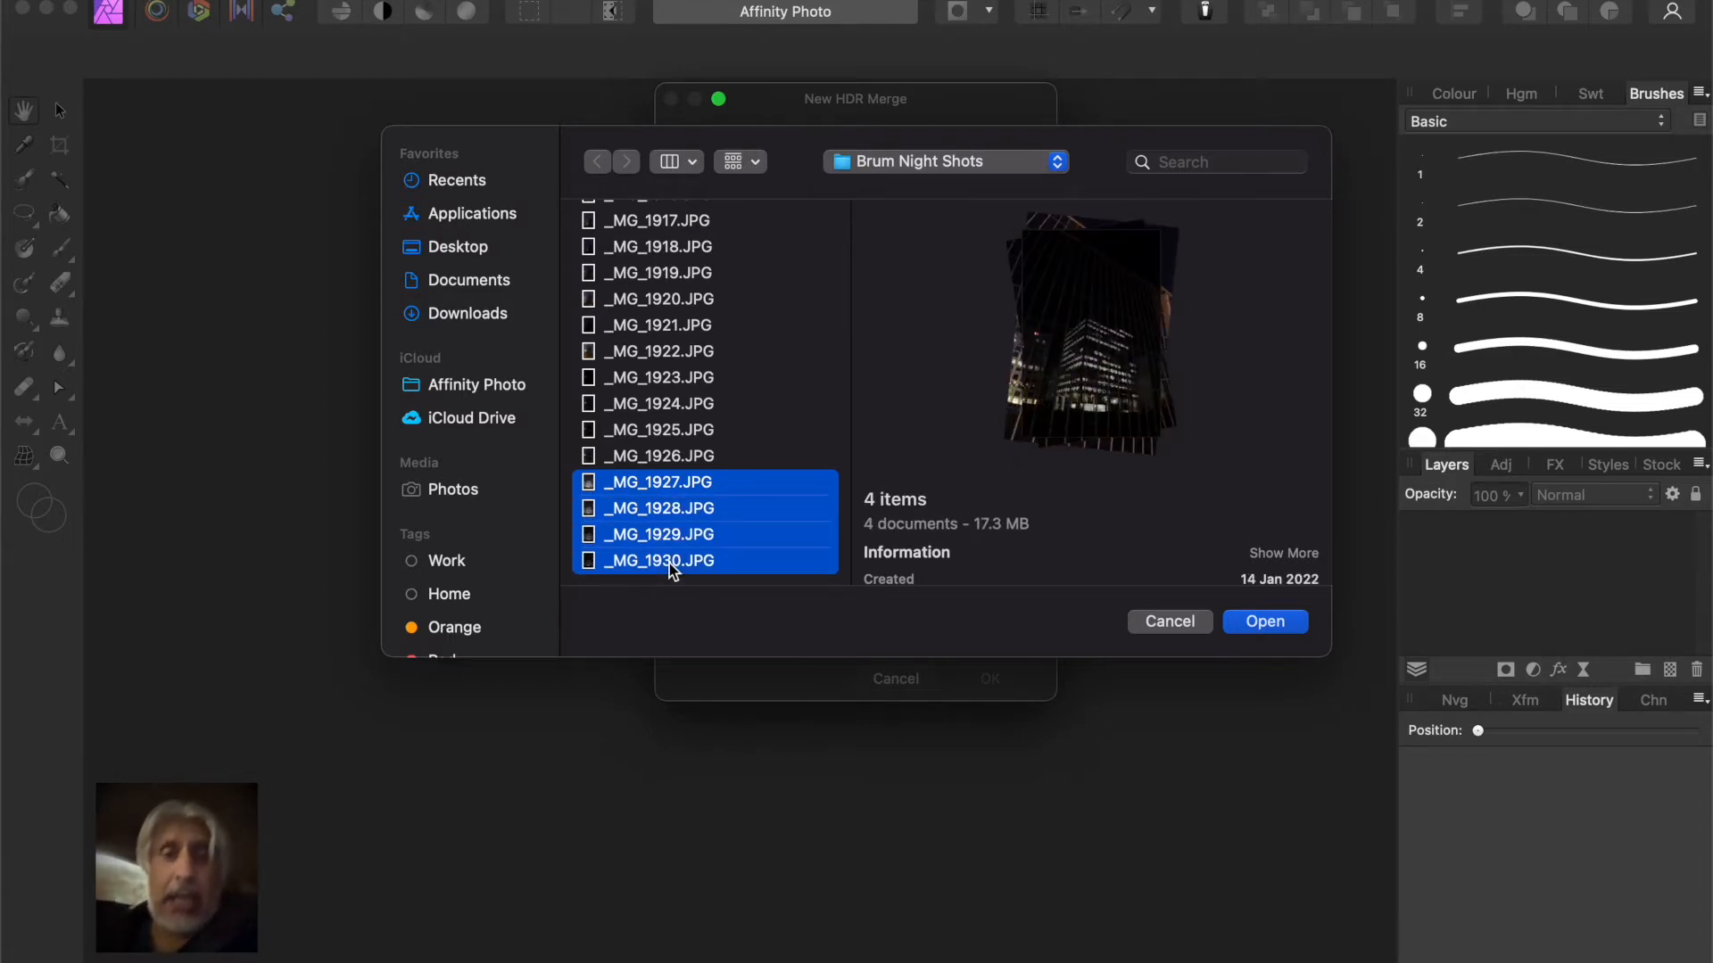
left_click(1266, 624)
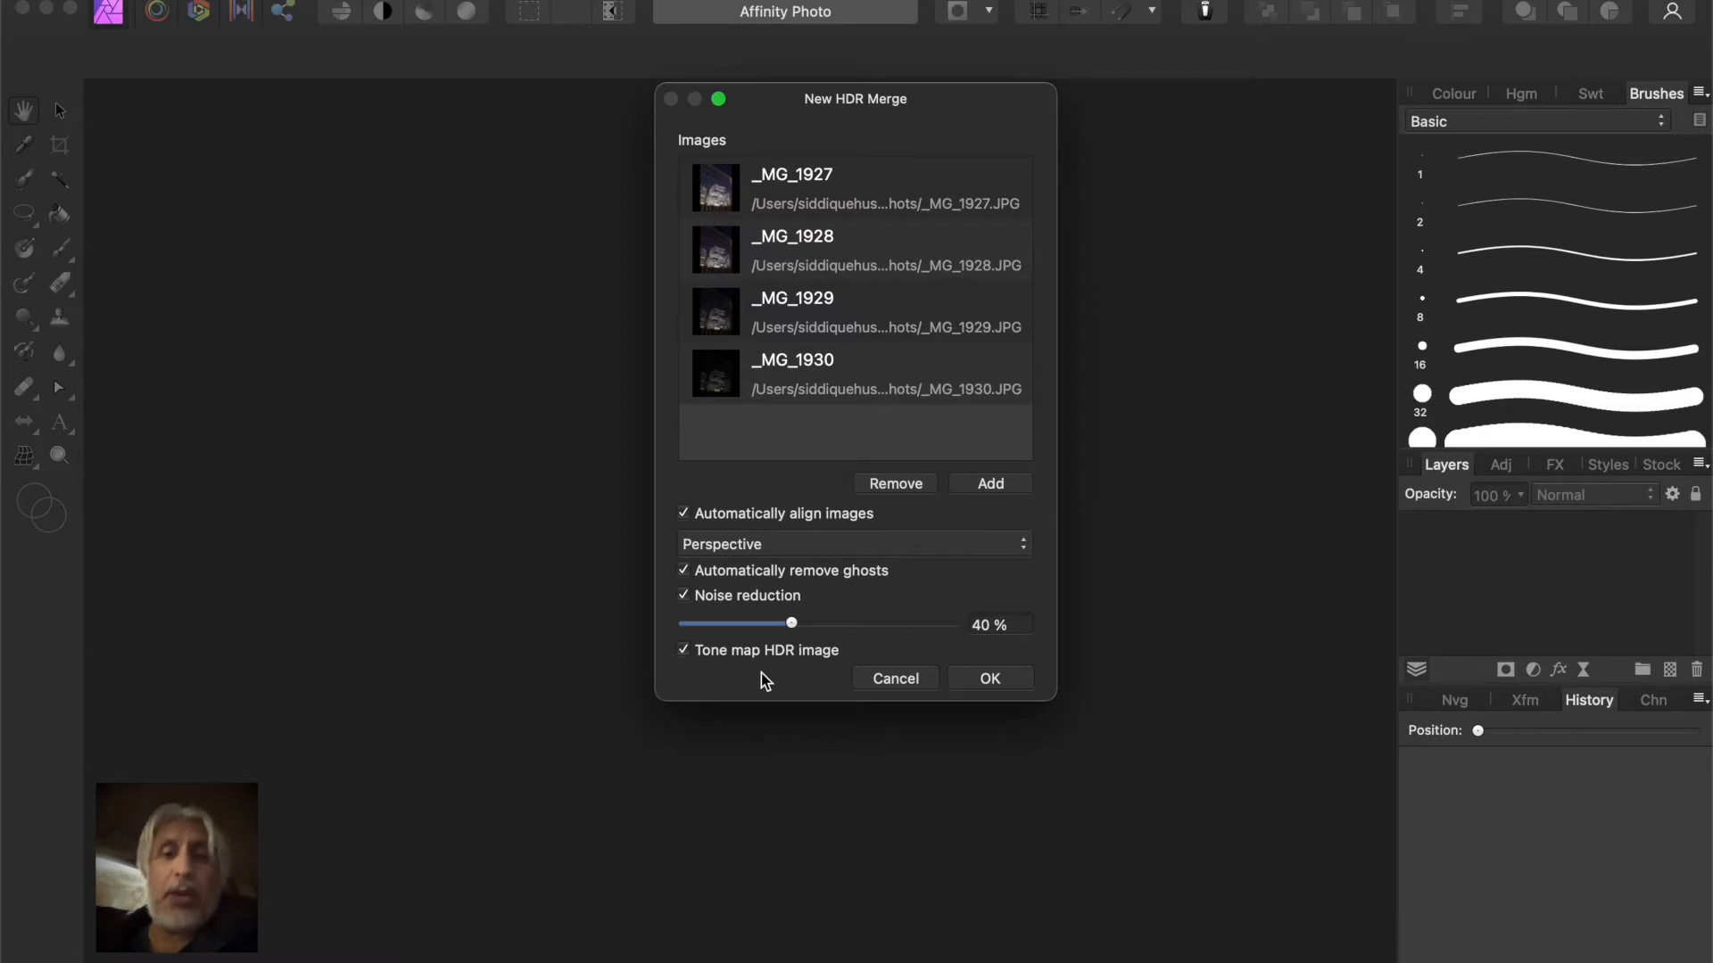
left_click(991, 683)
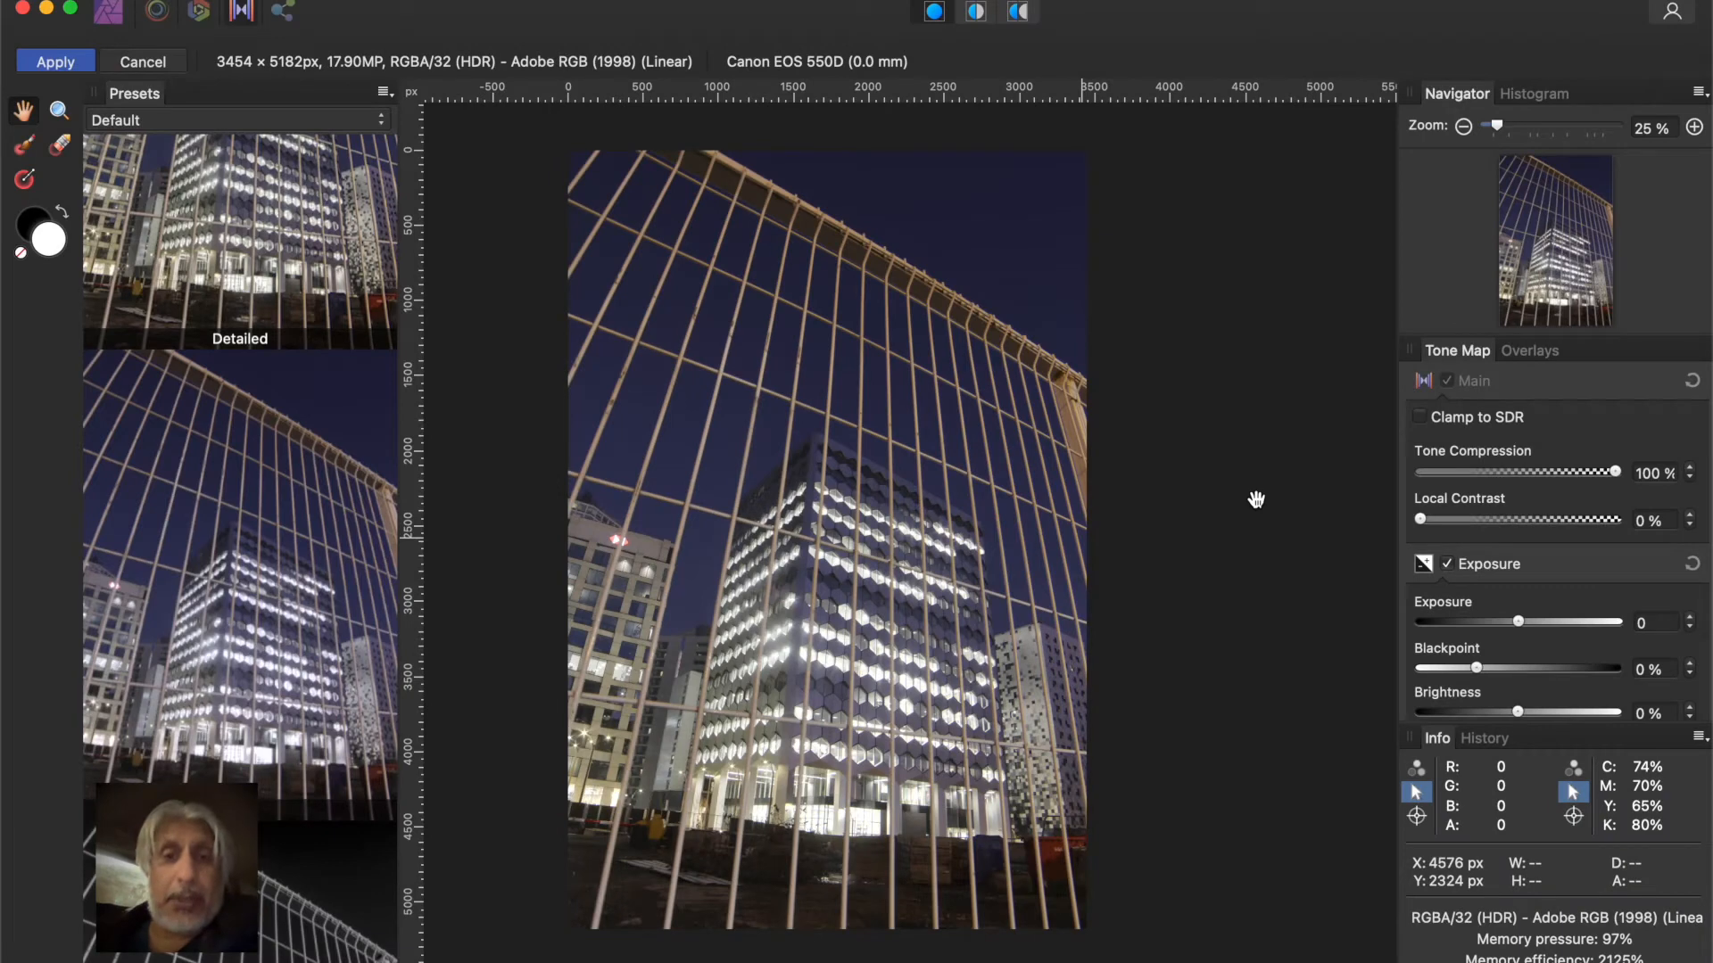
Choose the High contrast black and white tone-mapping preset for the merged image
scroll(298, 430, "up", 1)
scroll(298, 430, "up", 5)
scroll(298, 430, "down", 6)
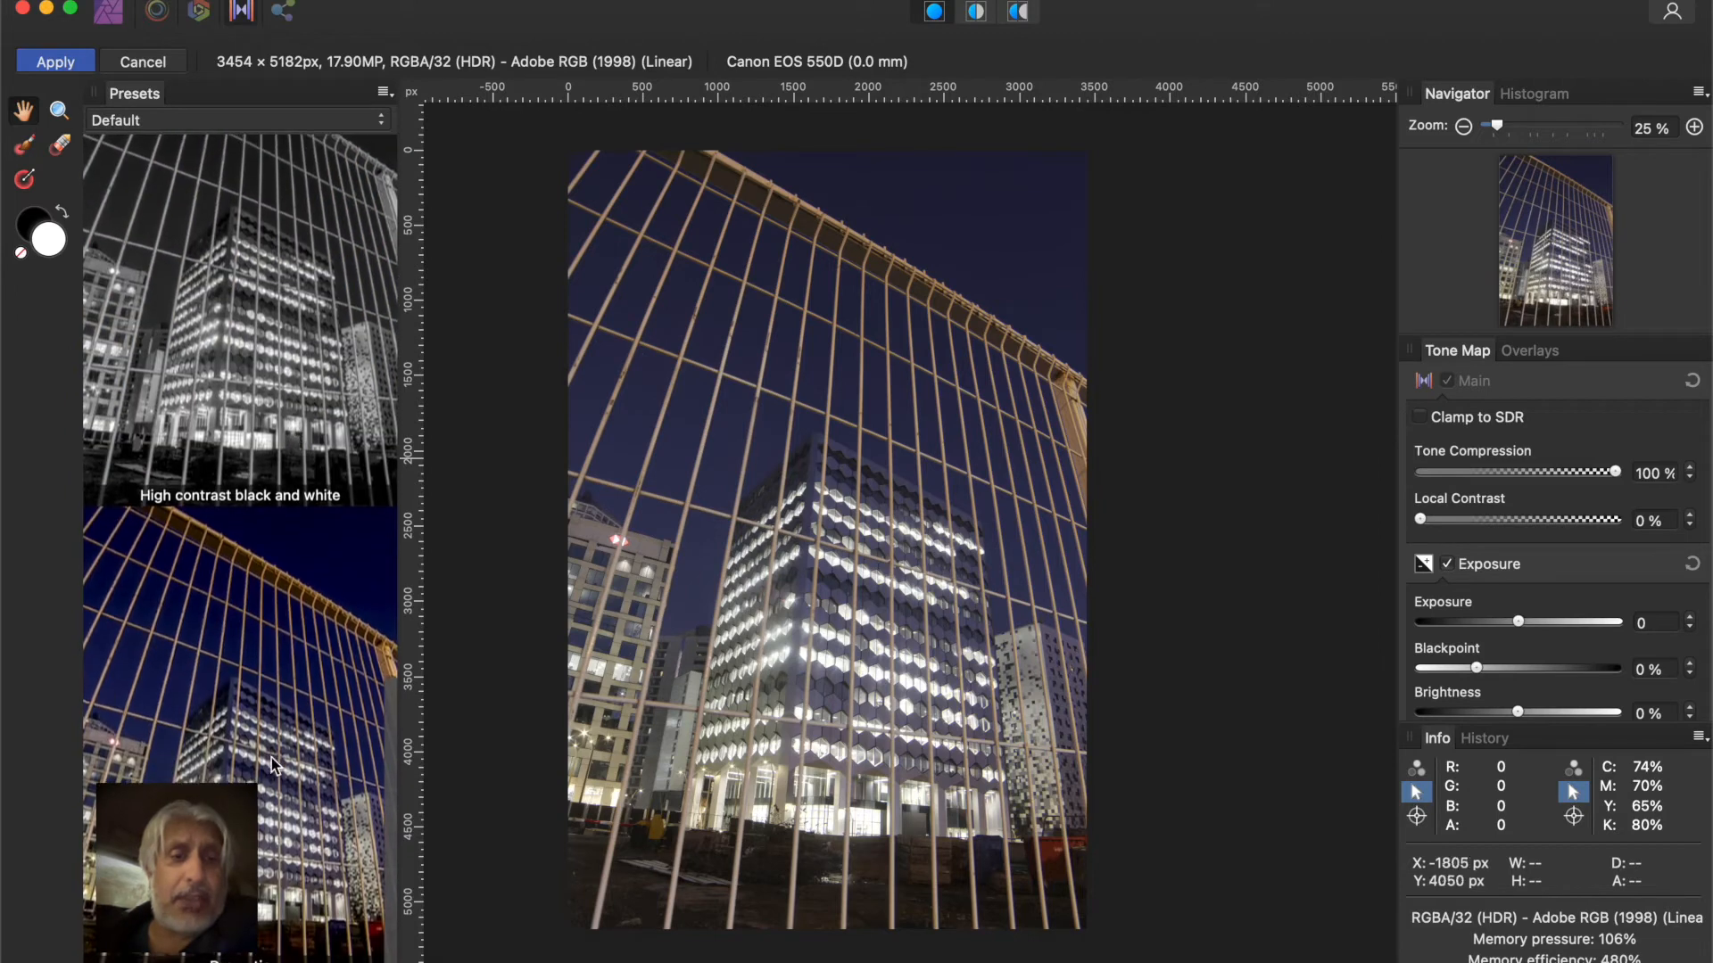
left_click(256, 729)
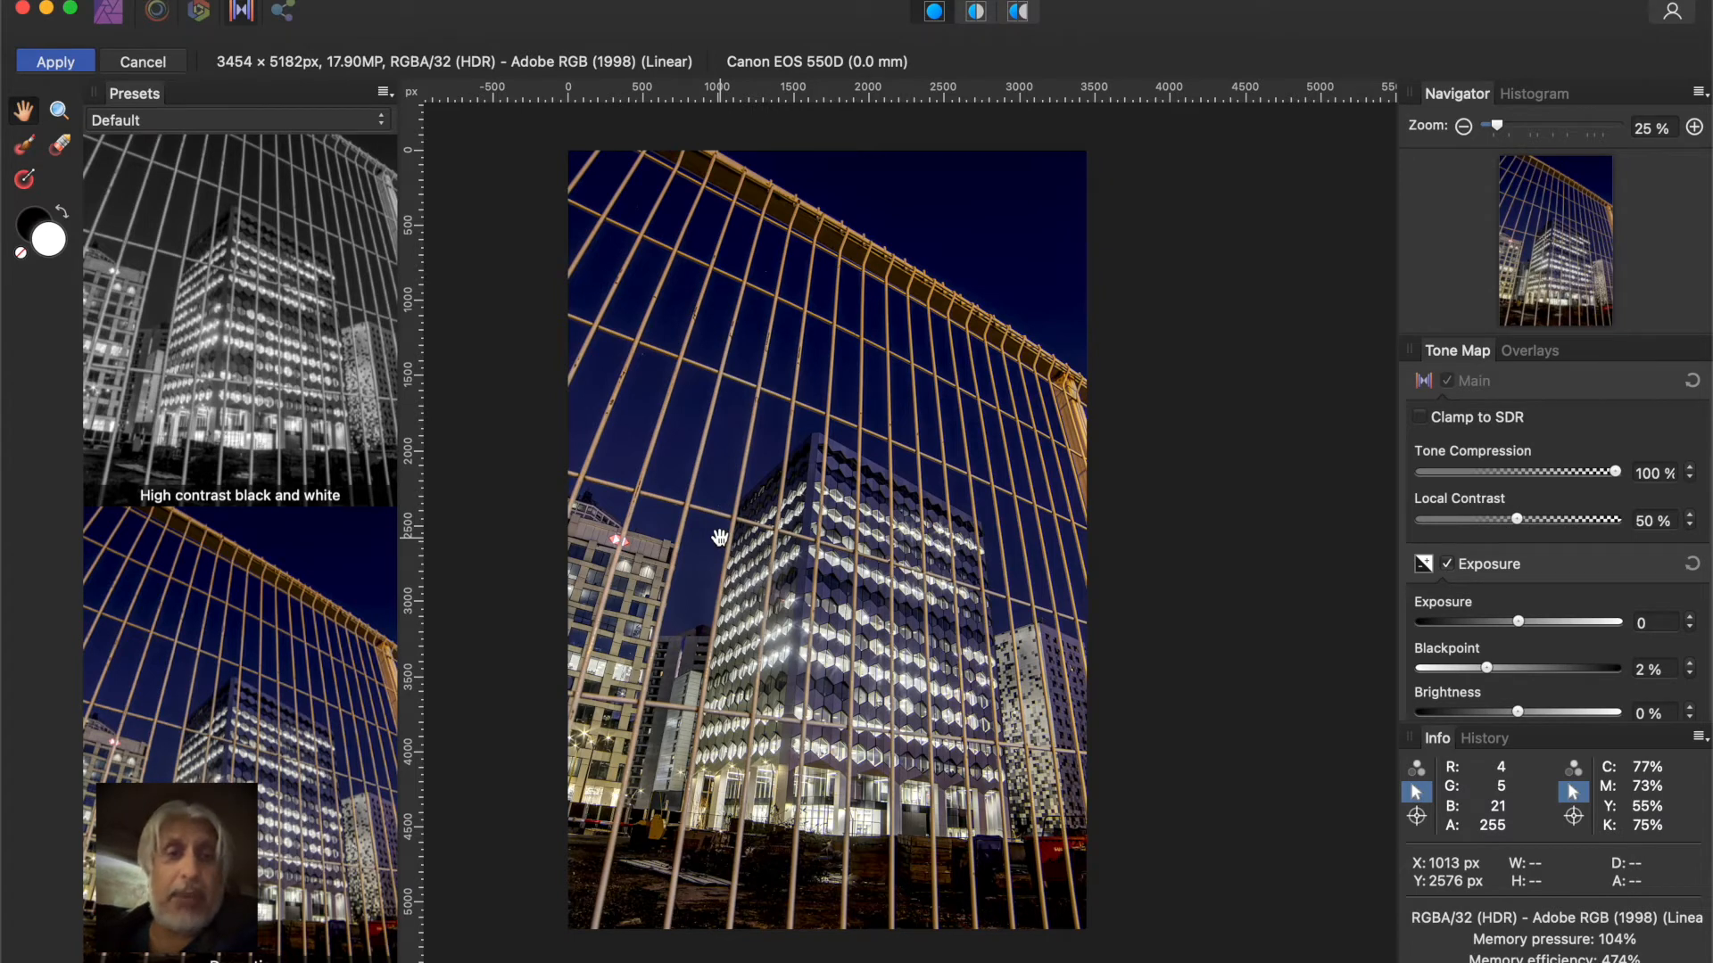
left_click(269, 330)
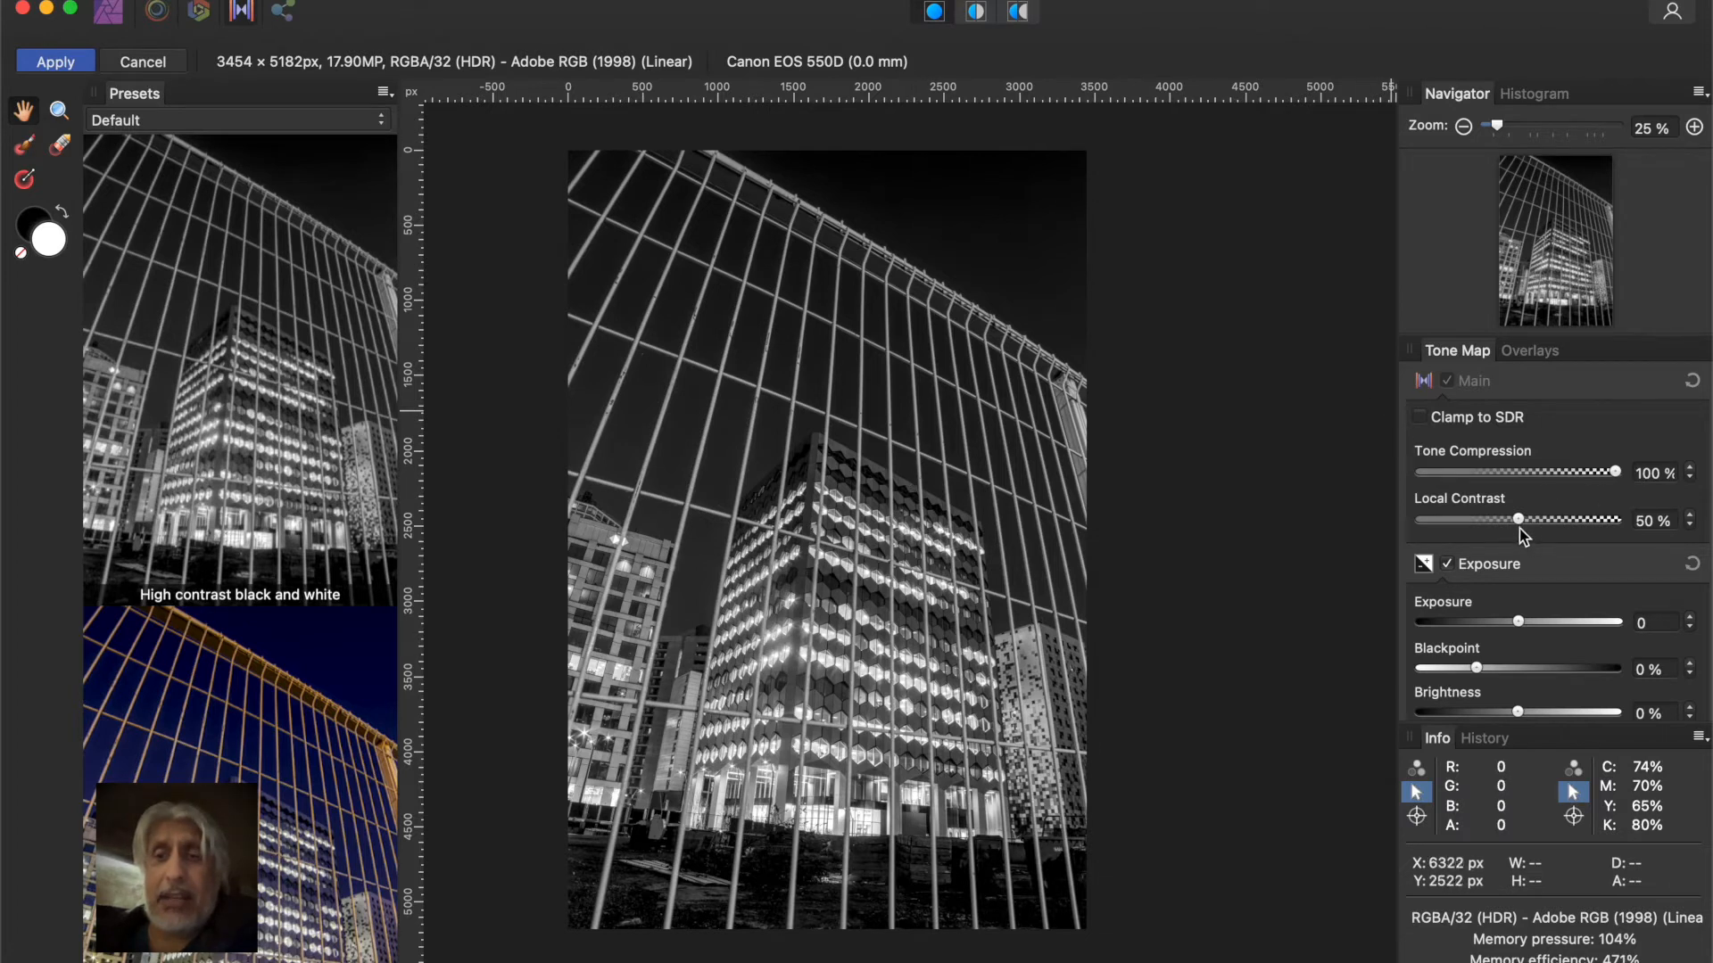
Set Local Contrast to 62% and Brightness to -1%, and apply the tone mapping
mouse_move(1521, 528)
left_mouse_down()
mouse_move(1560, 526)
mouse_move(1519, 528)
mouse_move(1541, 522)
left_mouse_up()
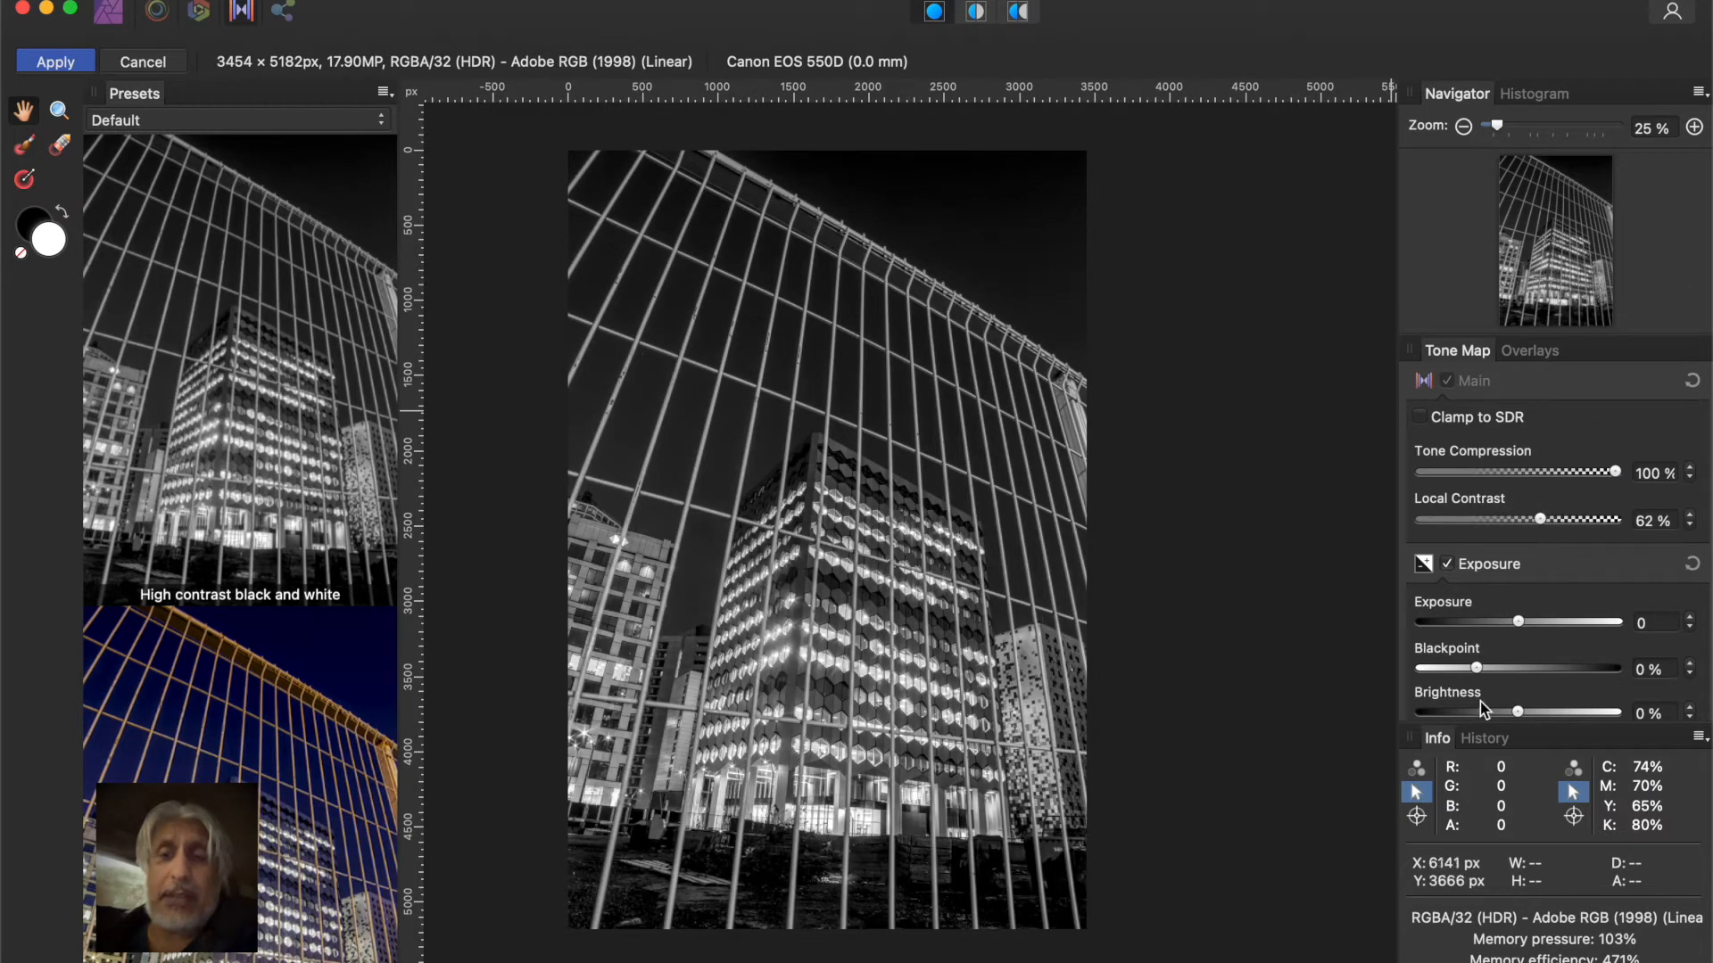
left_click_drag(1478, 670, 1479, 676)
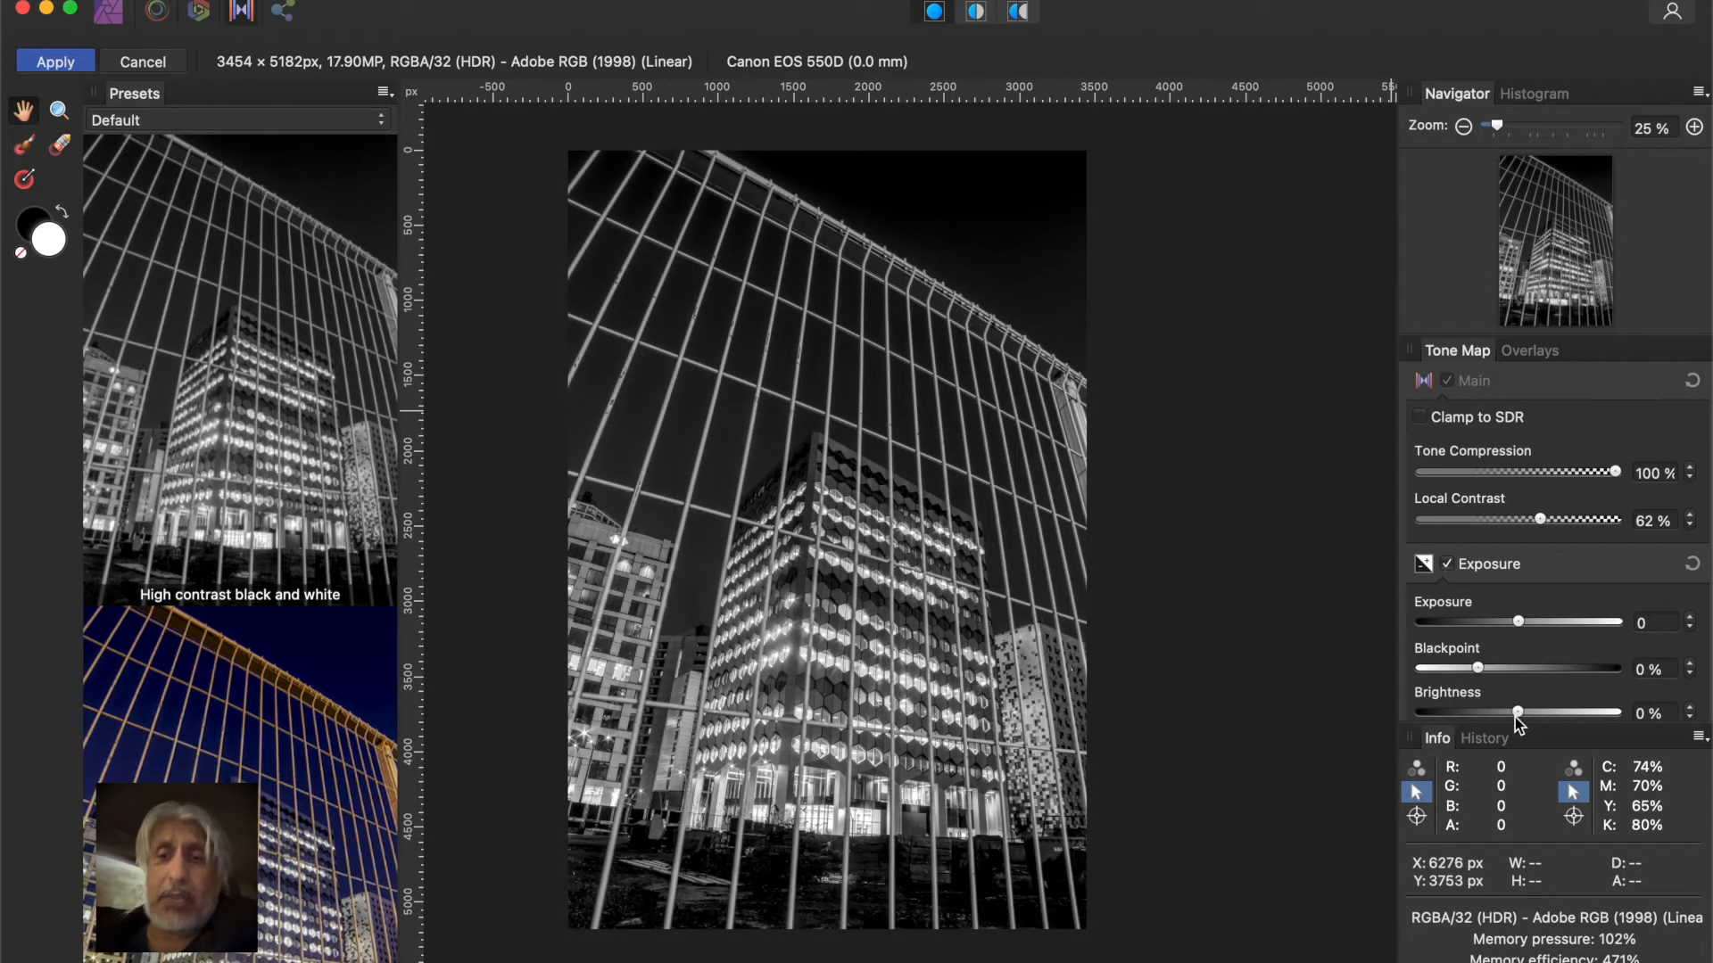
left_click_drag(1517, 714, 1515, 719)
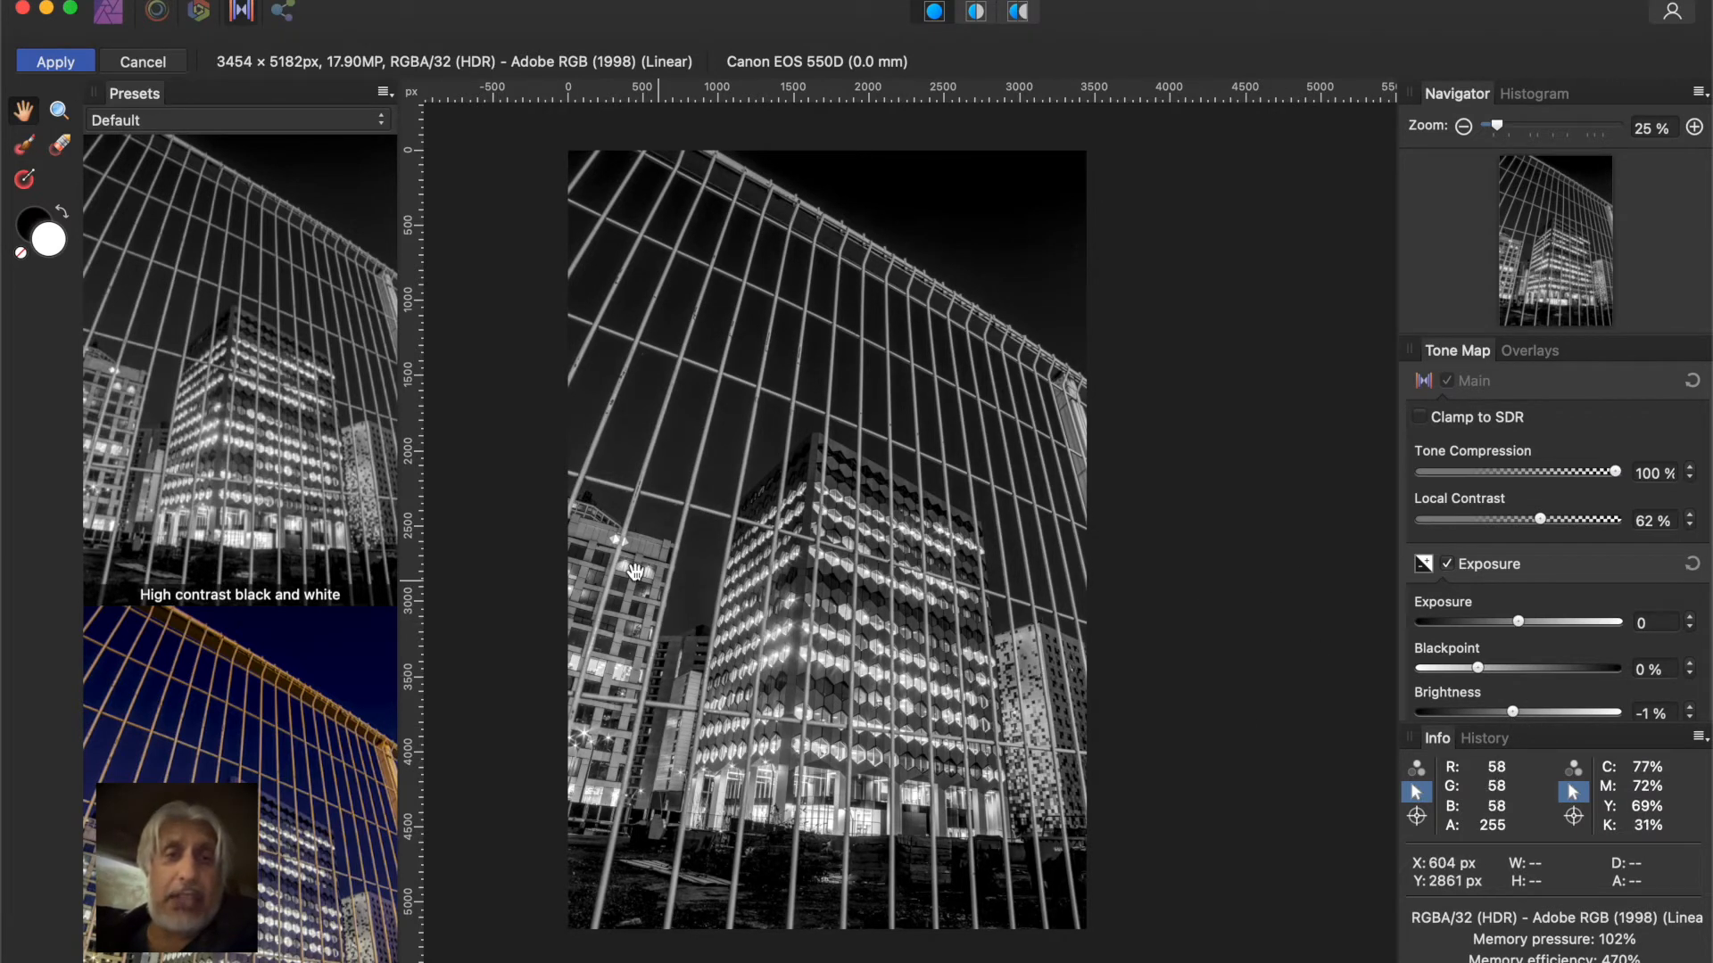
left_click(70, 62)
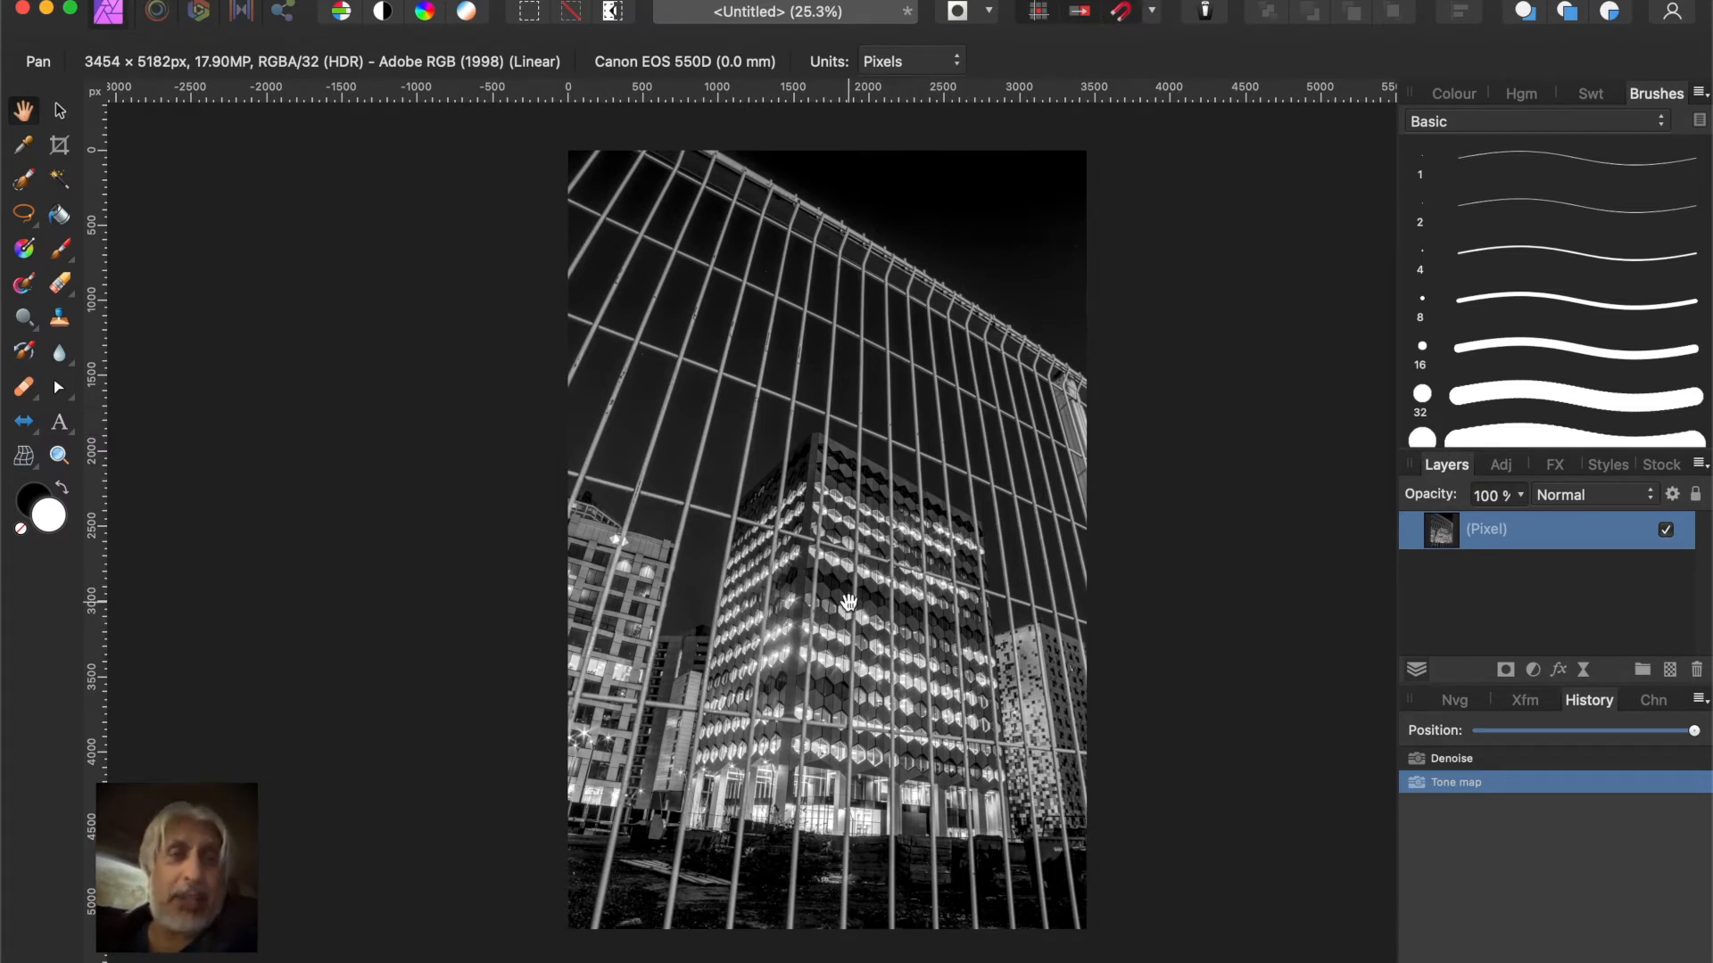
Crop the photo to about 2383 × 3397 px, tightly framing the lit central office building
left_click(59, 147)
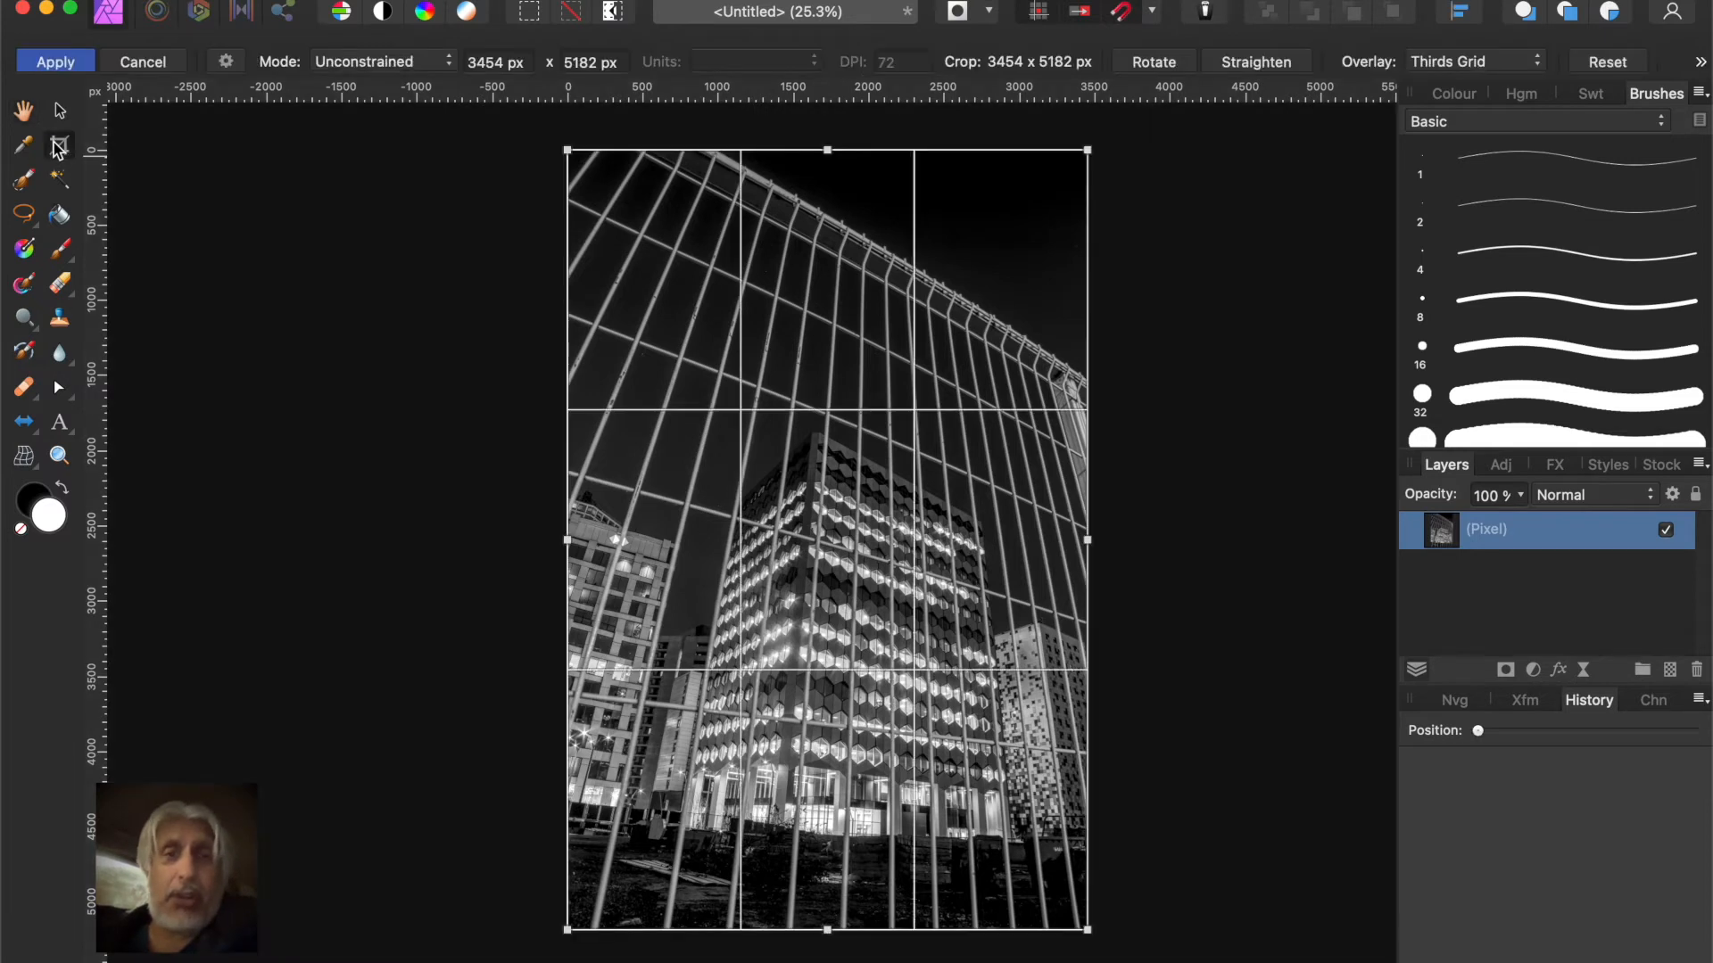
left_click_drag(829, 152, 831, 314)
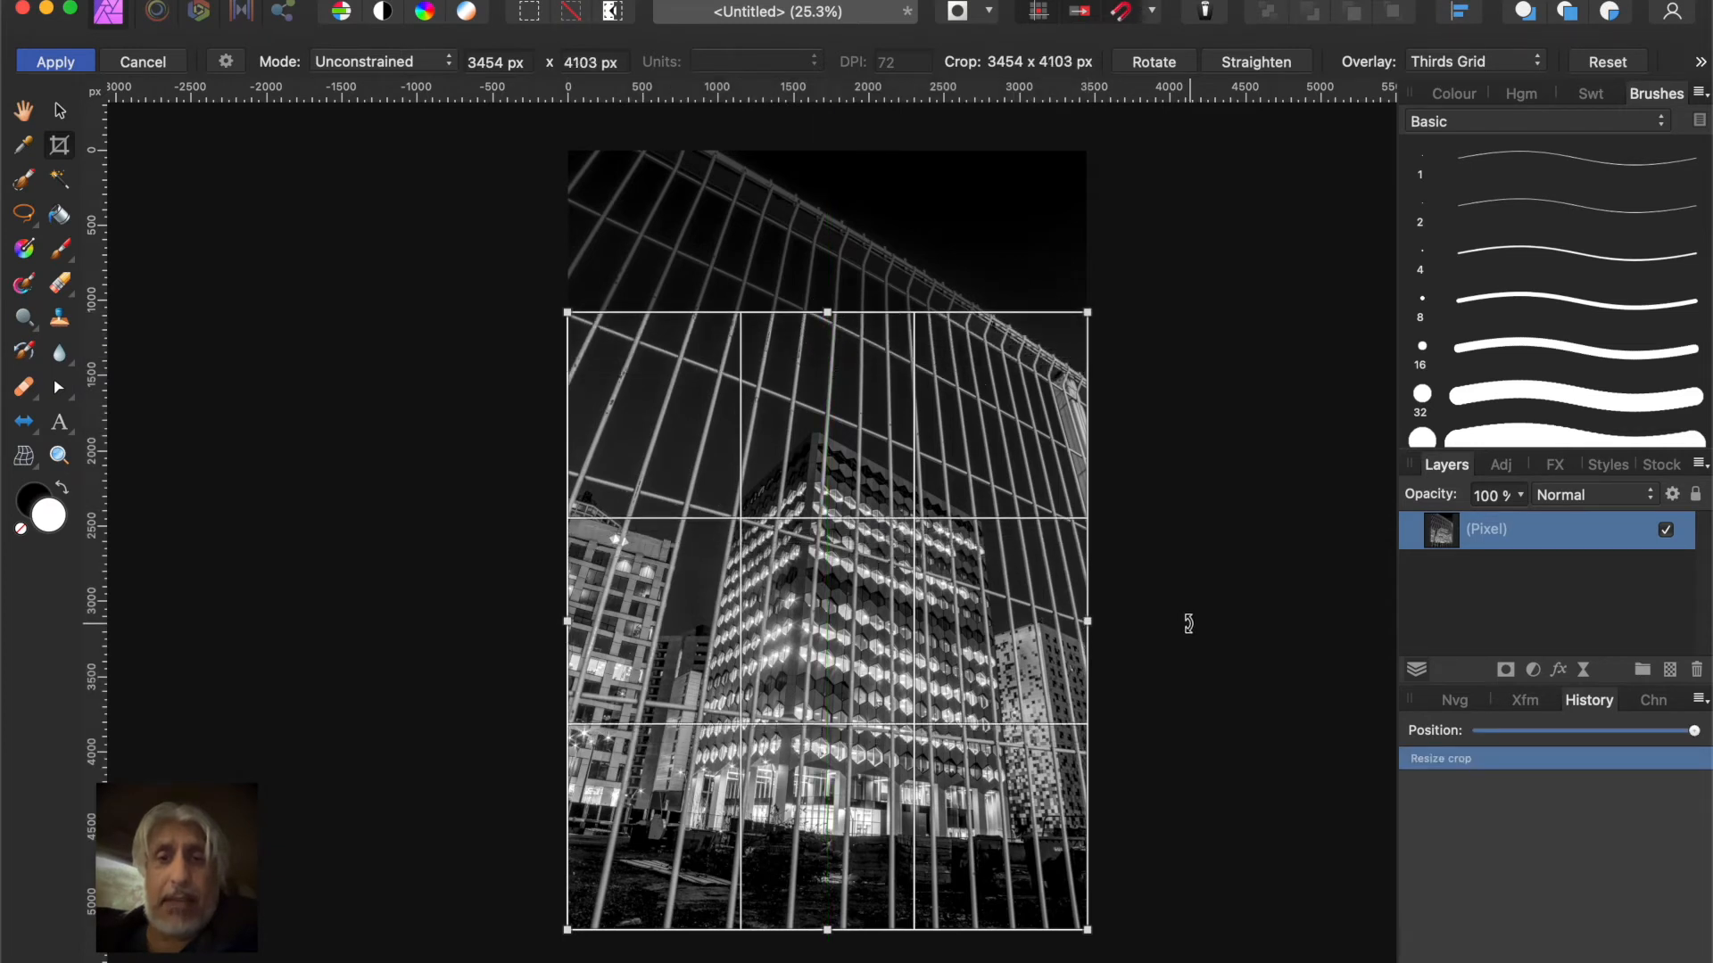
left_click_drag(1087, 621, 1033, 631)
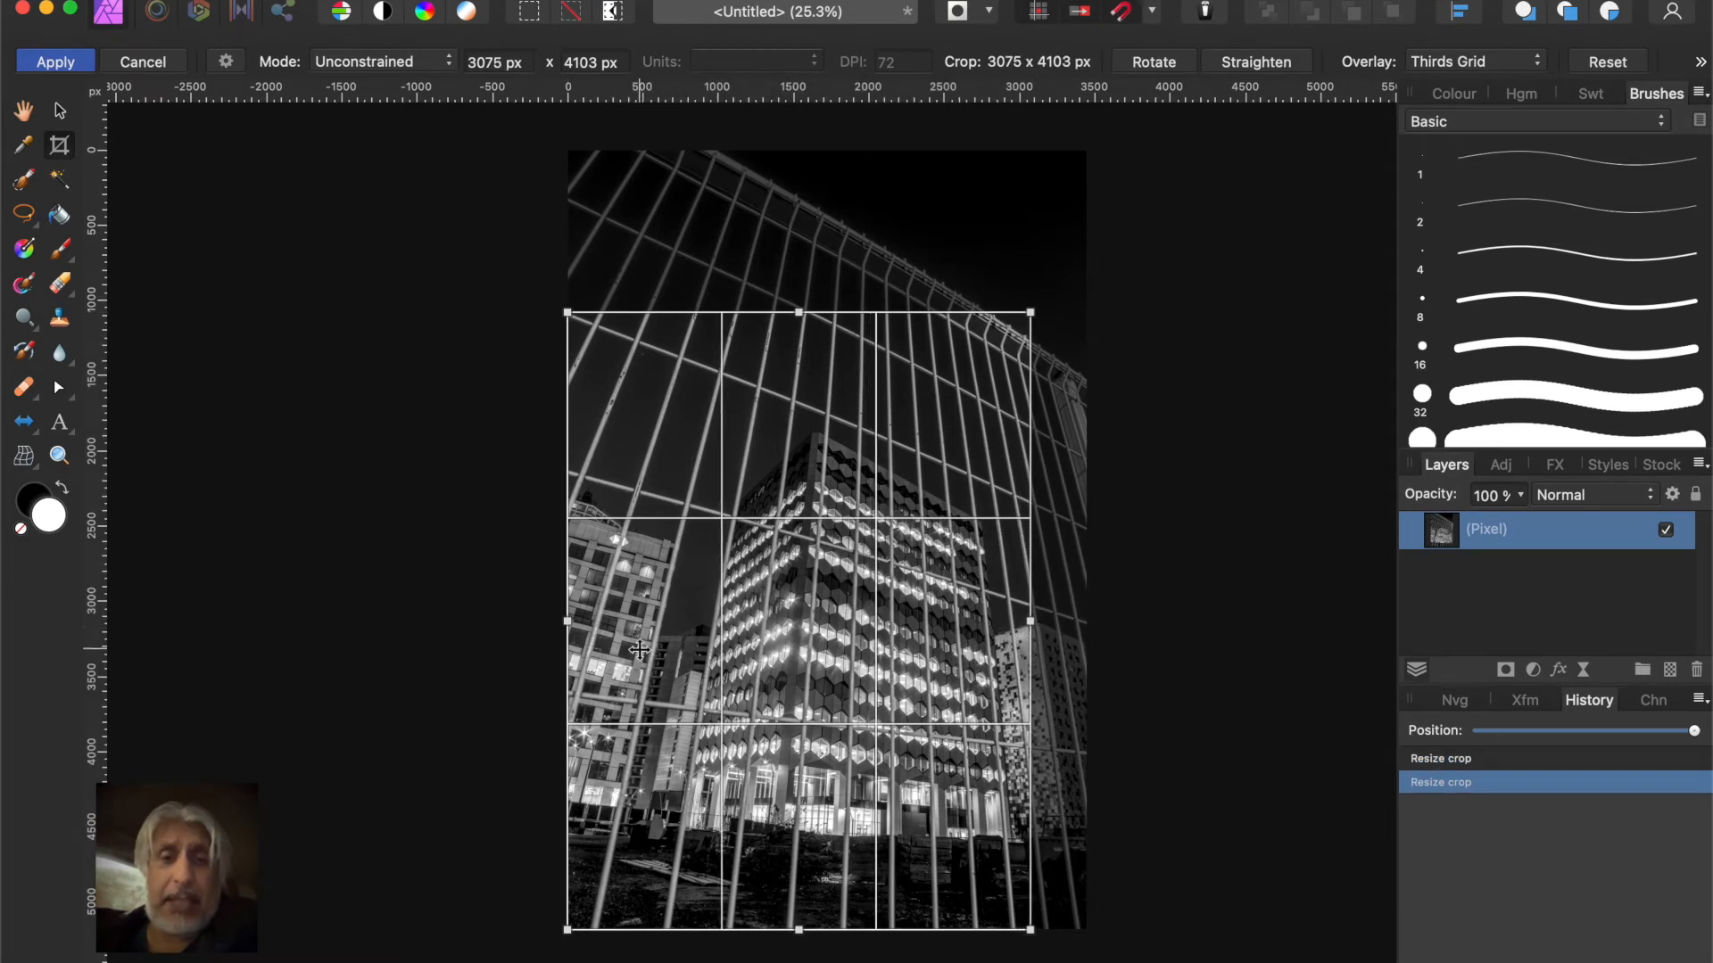
left_click_drag(568, 628, 671, 627)
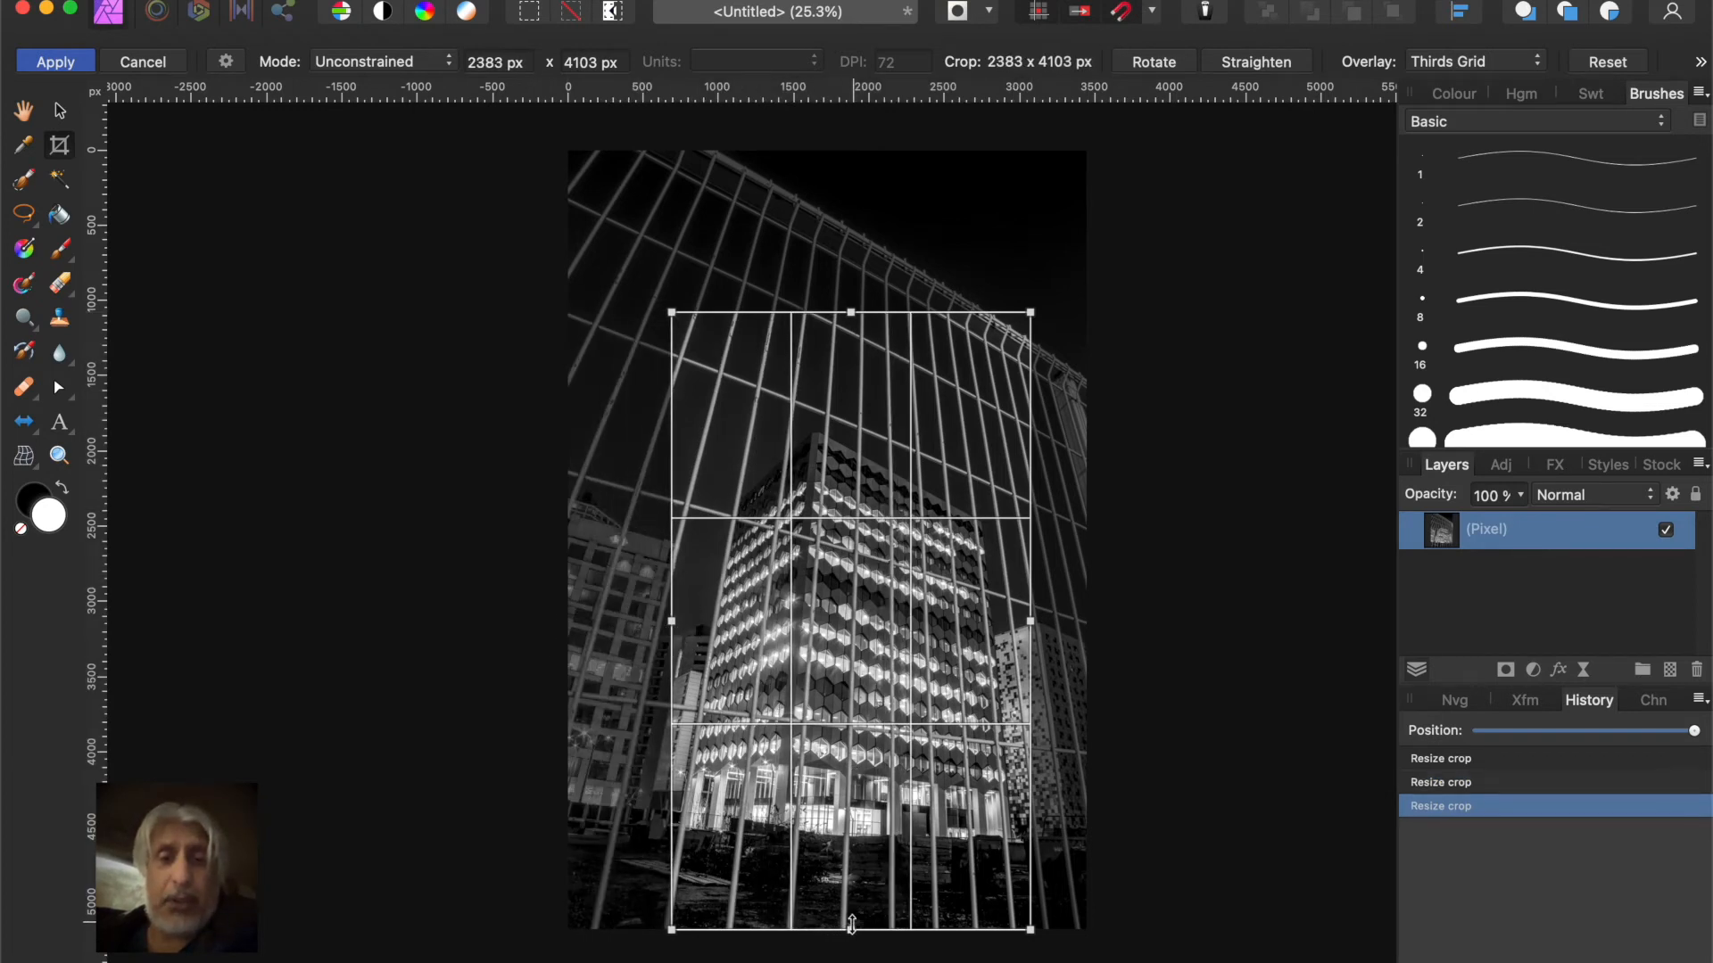
left_click_drag(852, 931, 850, 871)
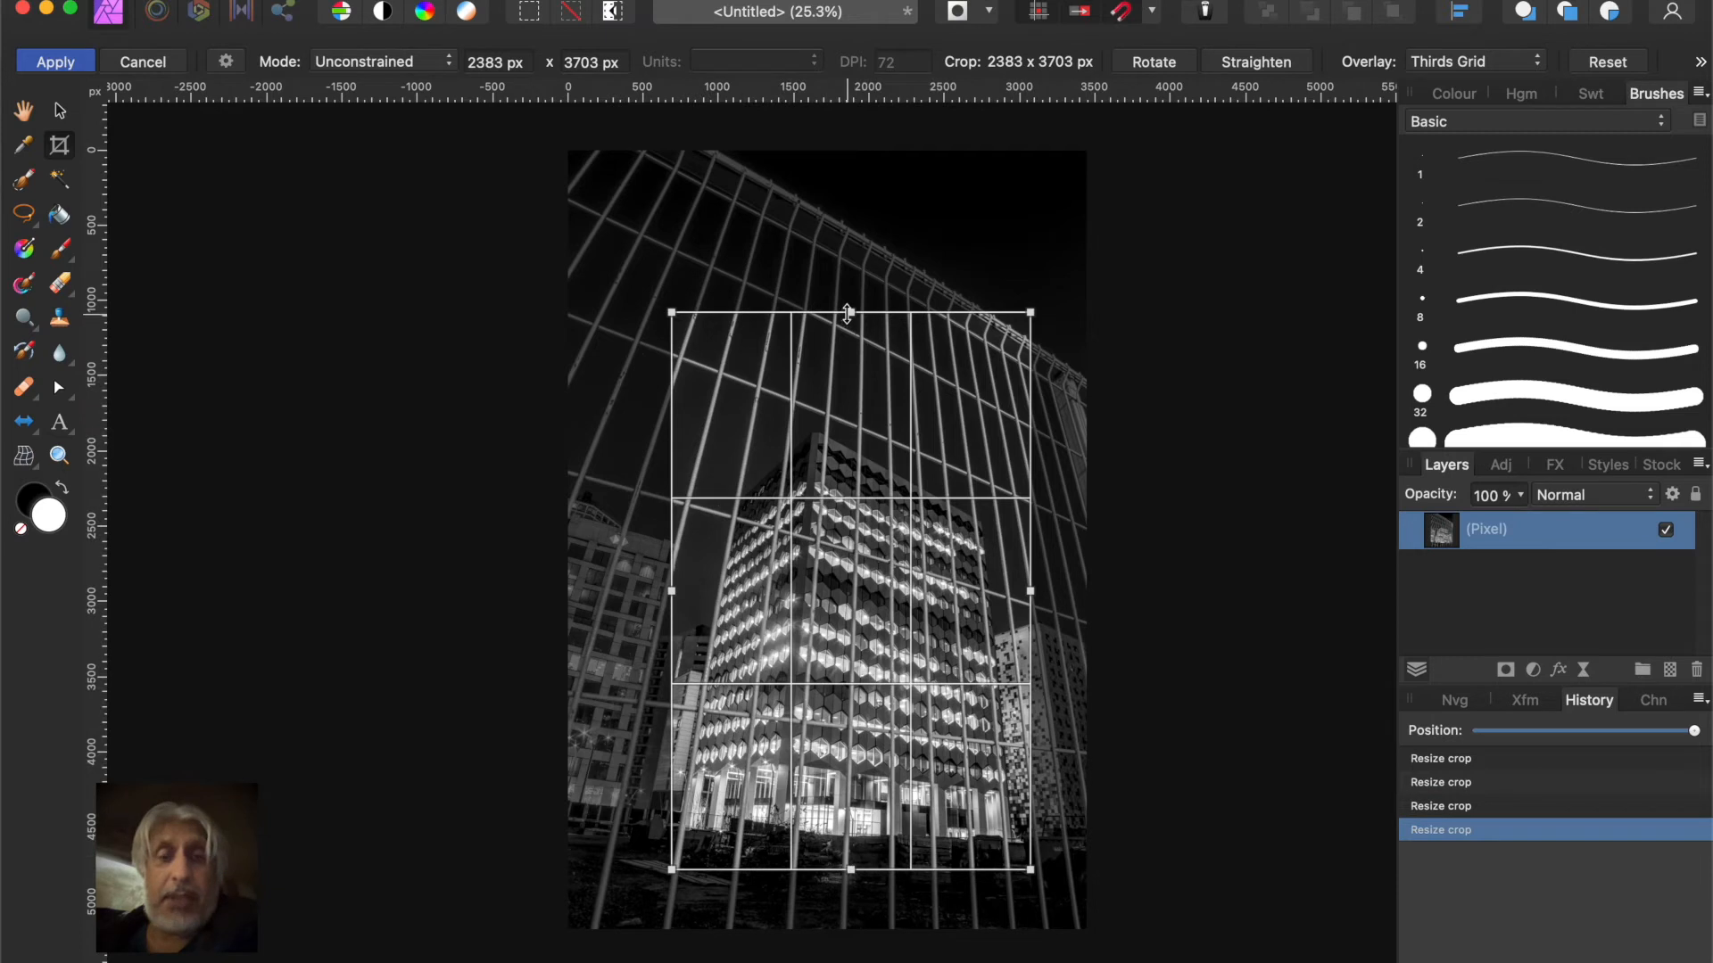
left_click_drag(849, 312, 850, 339)
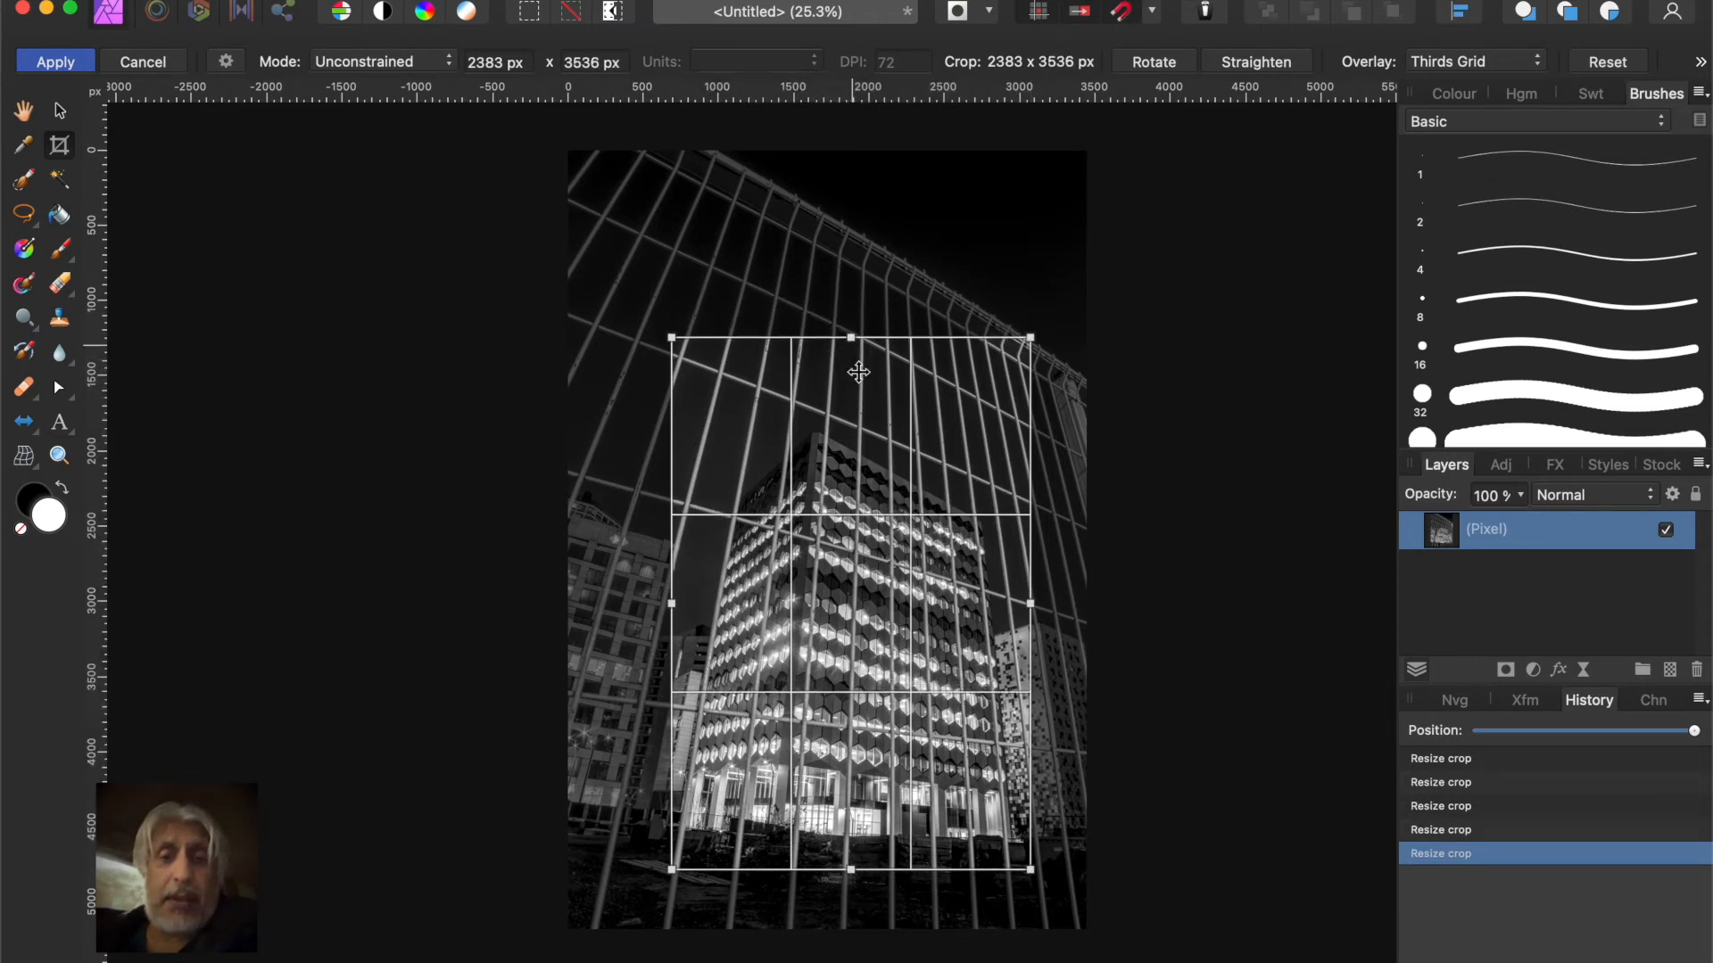
left_click_drag(855, 617, 854, 603)
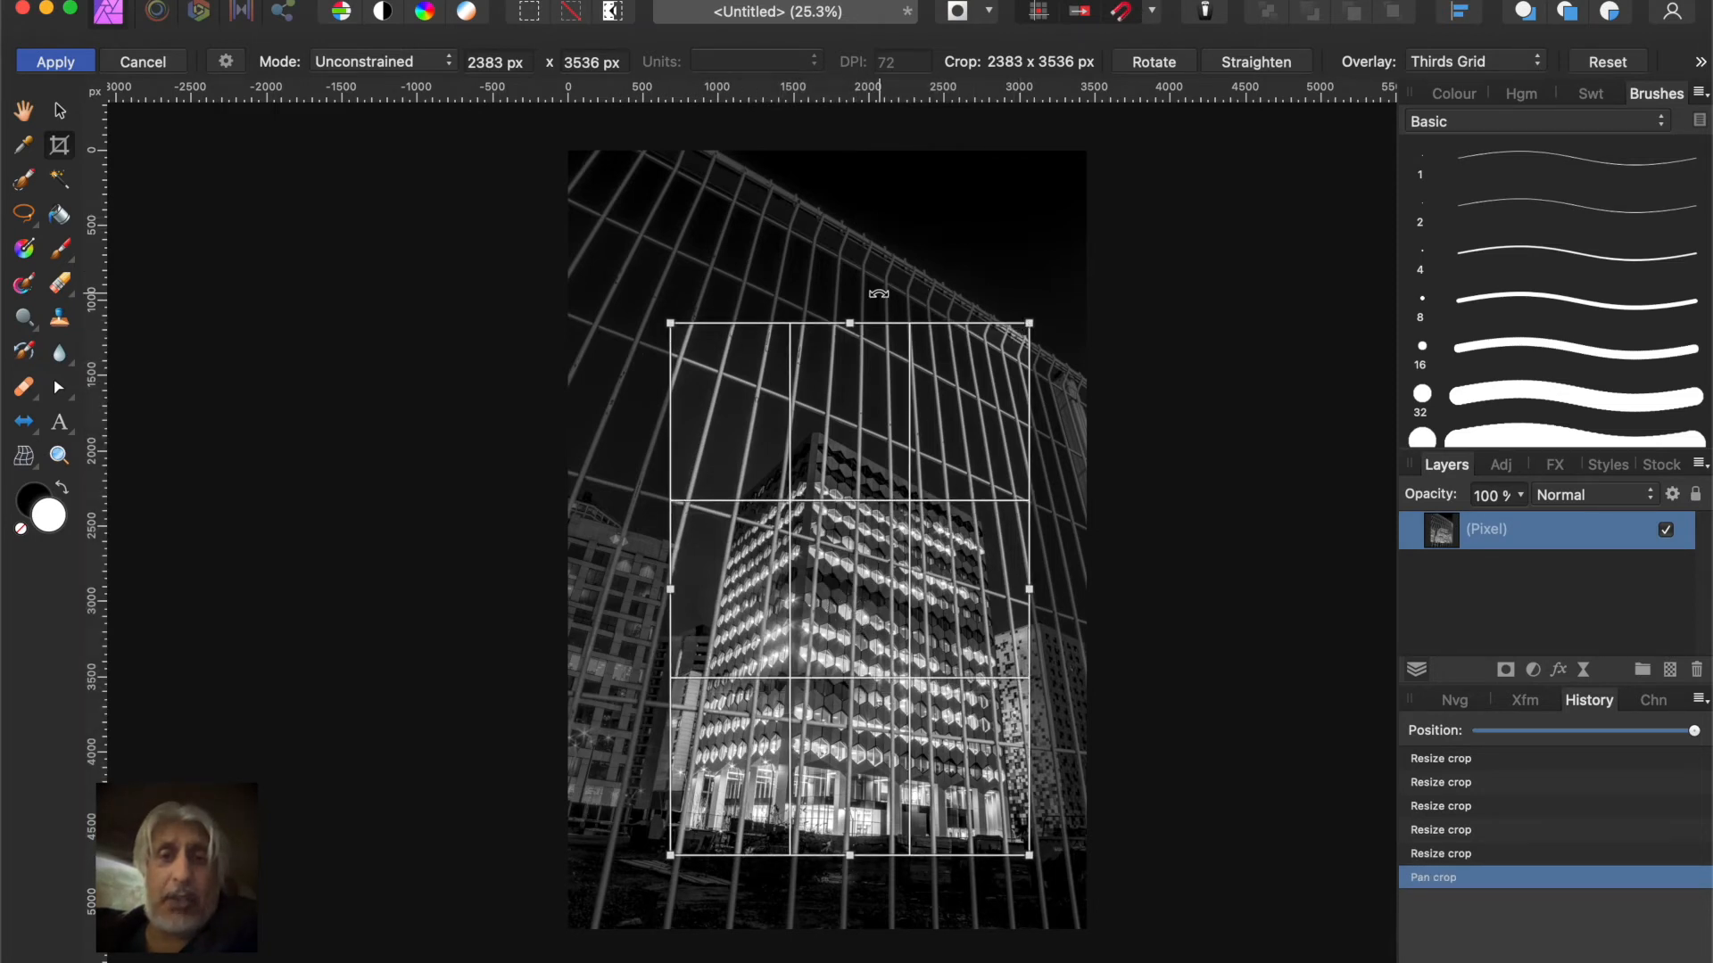
mouse_move(852, 326)
left_mouse_down()
mouse_move(847, 287)
mouse_move(840, 344)
left_mouse_up()
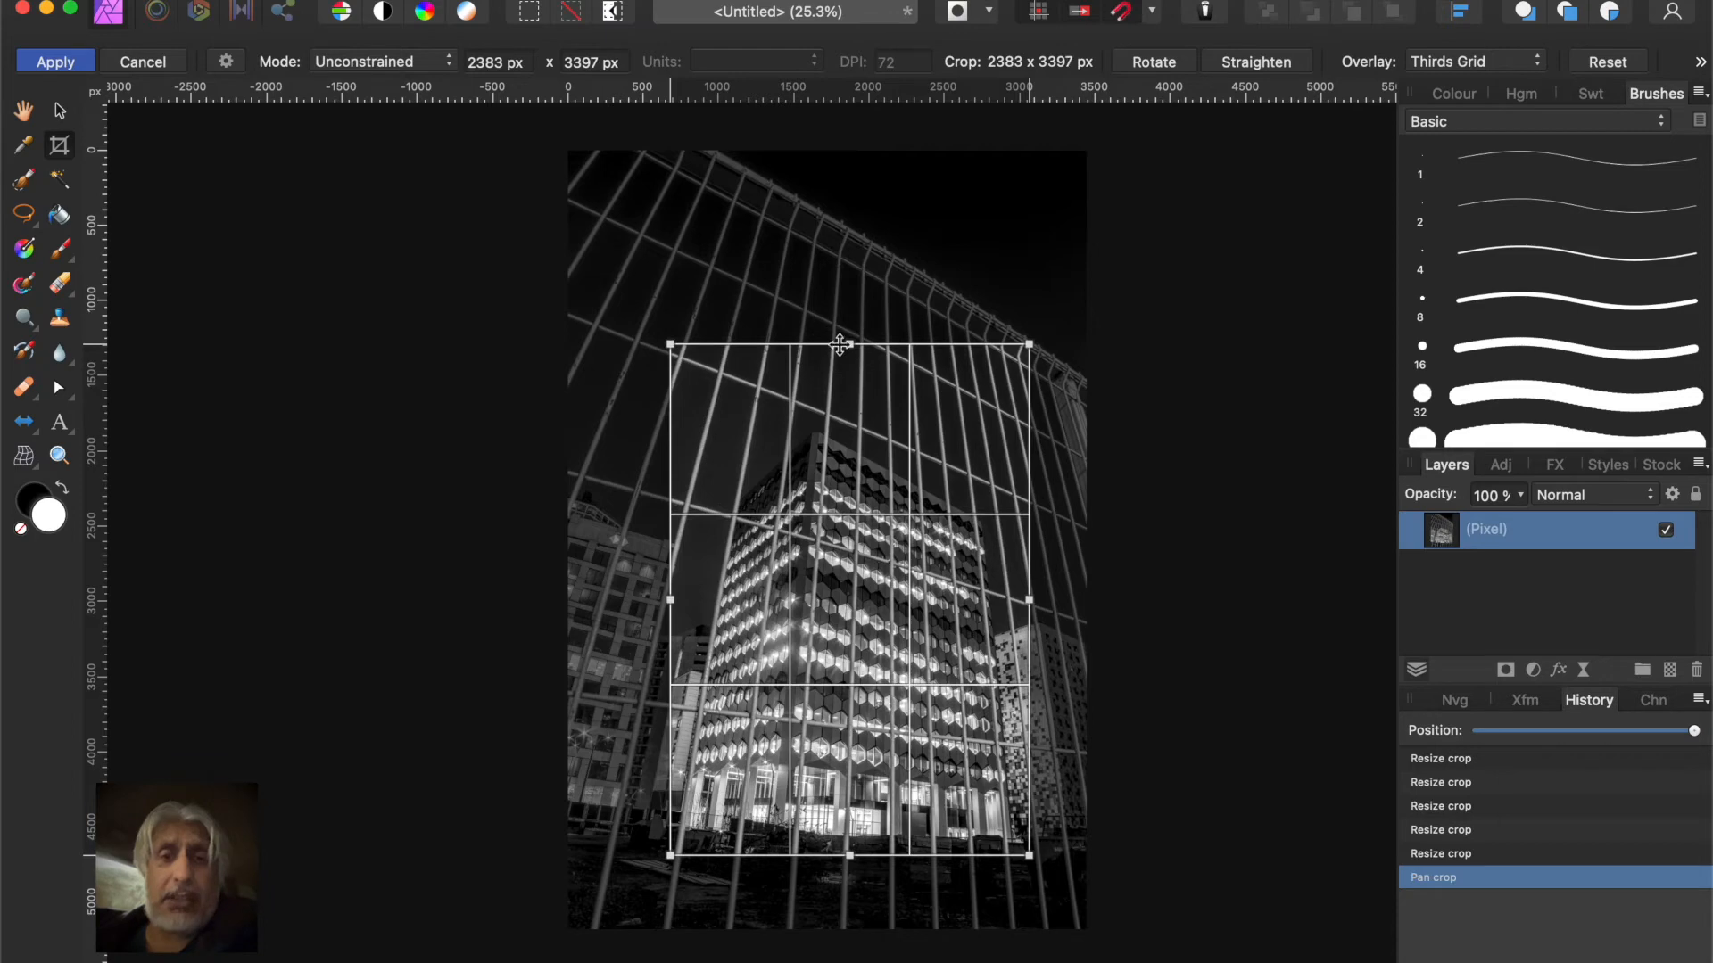
left_click(44, 61)
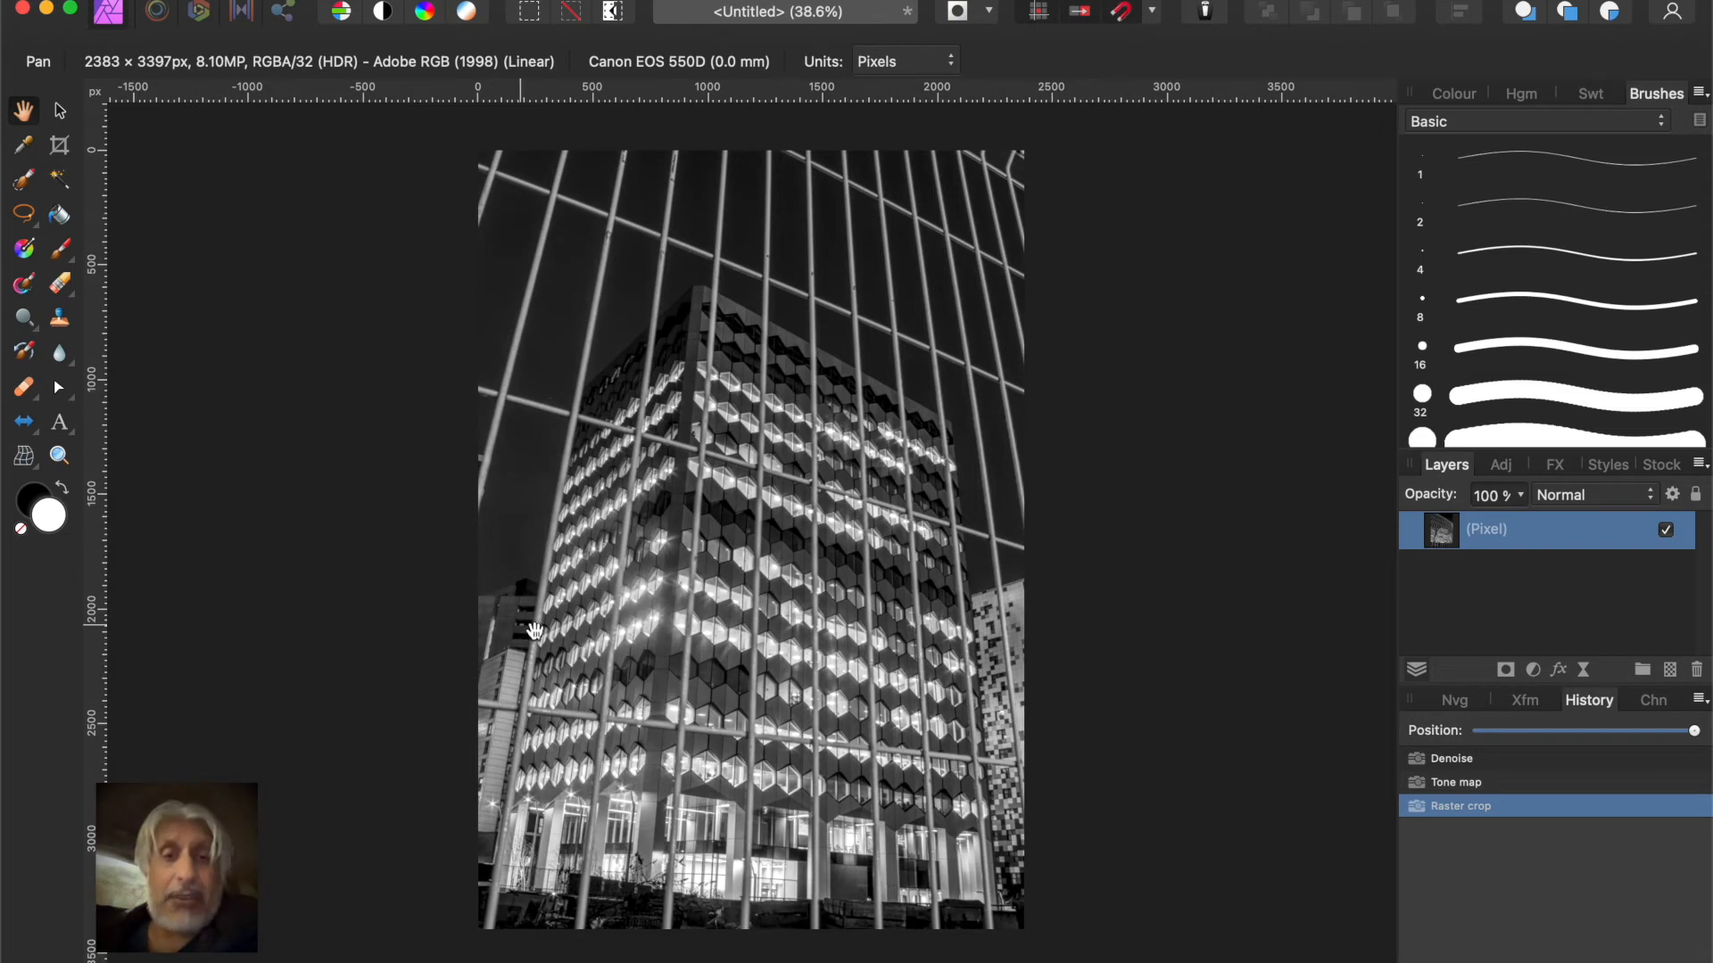
scroll(615, 501, "up", 6)
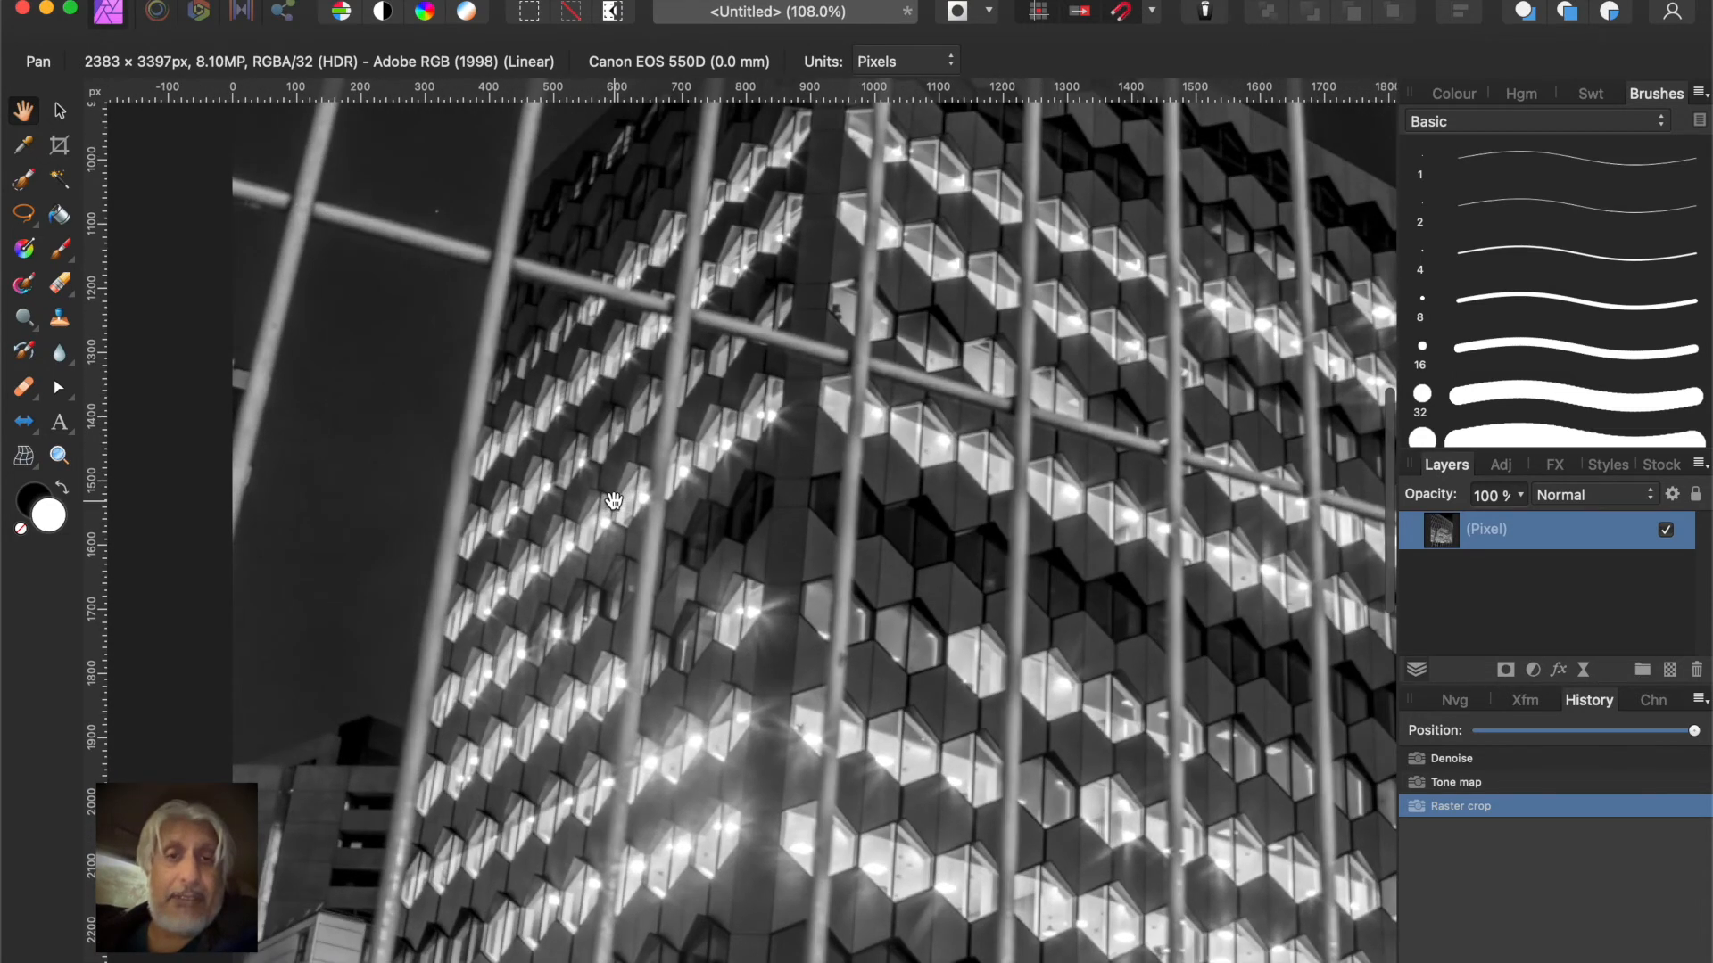
scroll(655, 533, "up", 4)
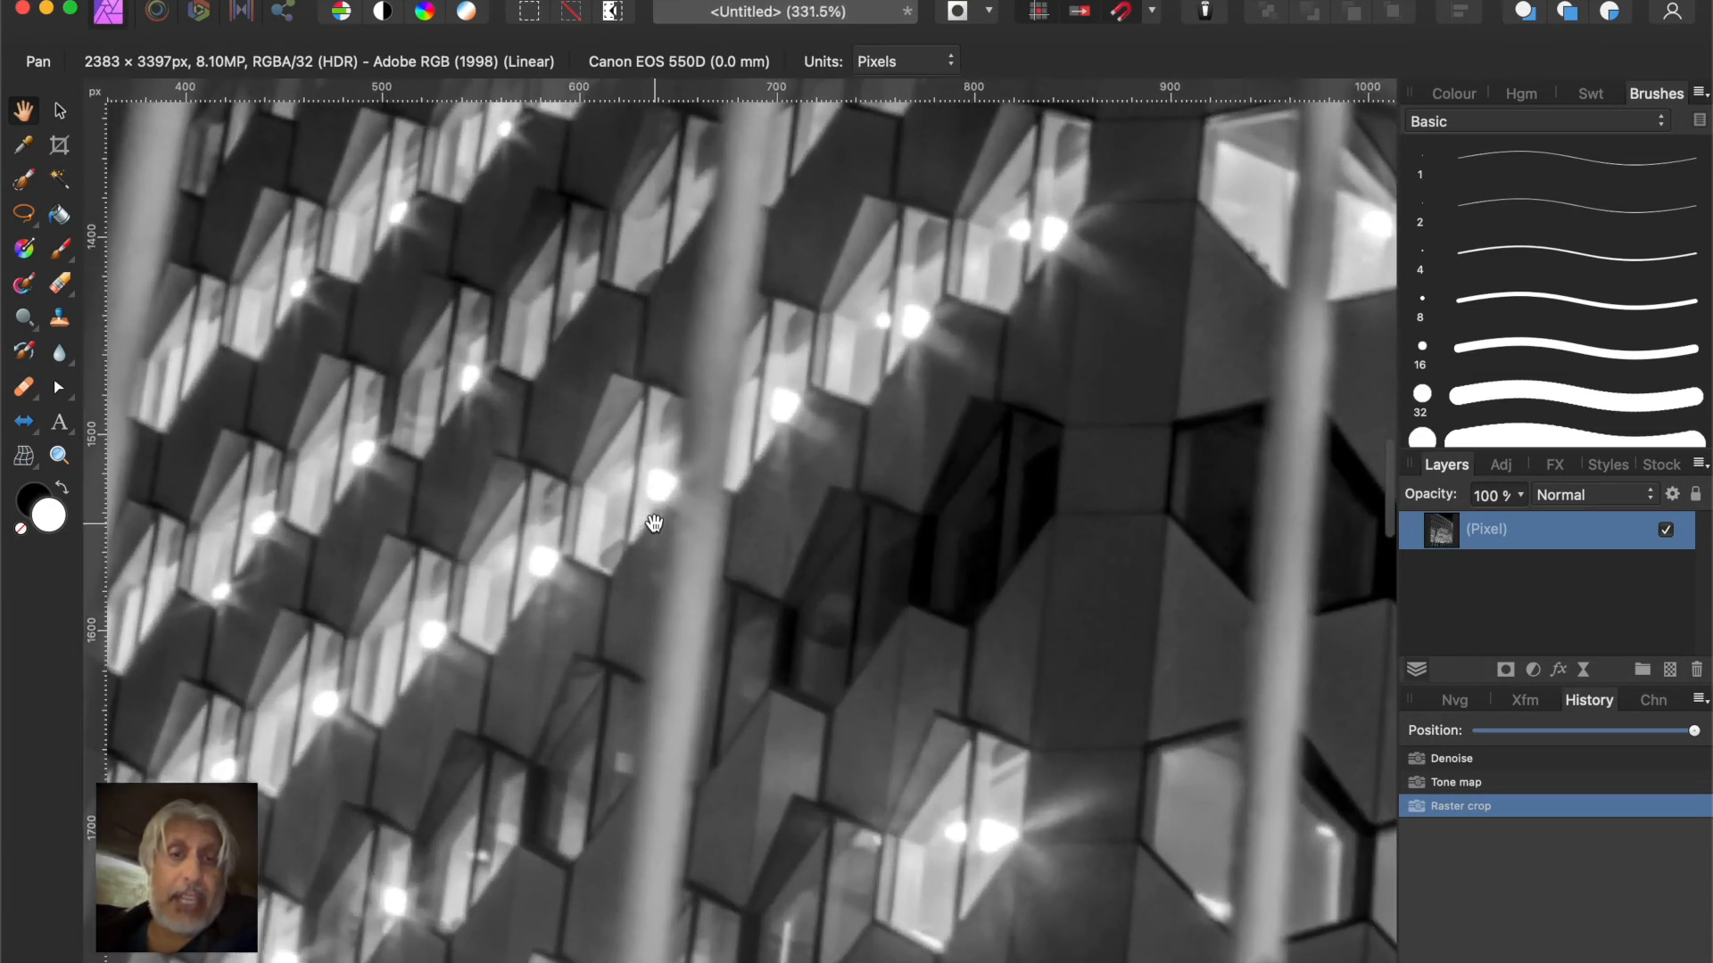
scroll(654, 522, "down", 4)
scroll(654, 522, "down", 8)
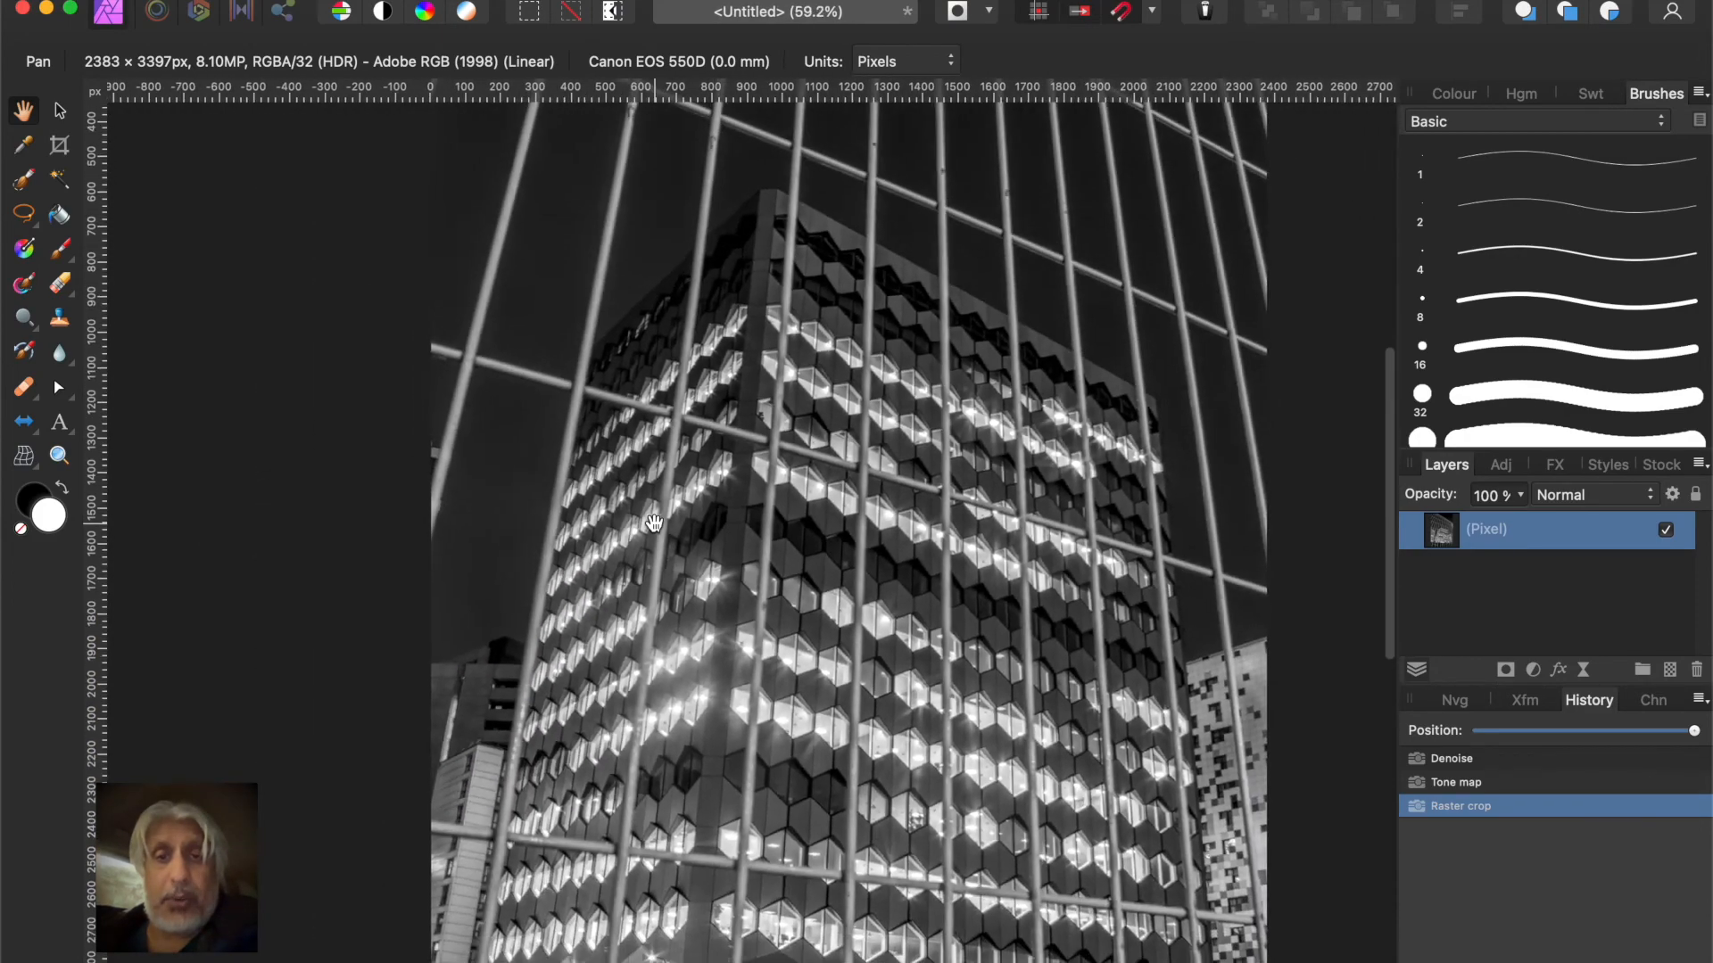
scroll(654, 522, "down", 1)
scroll(654, 522, "up", 1)
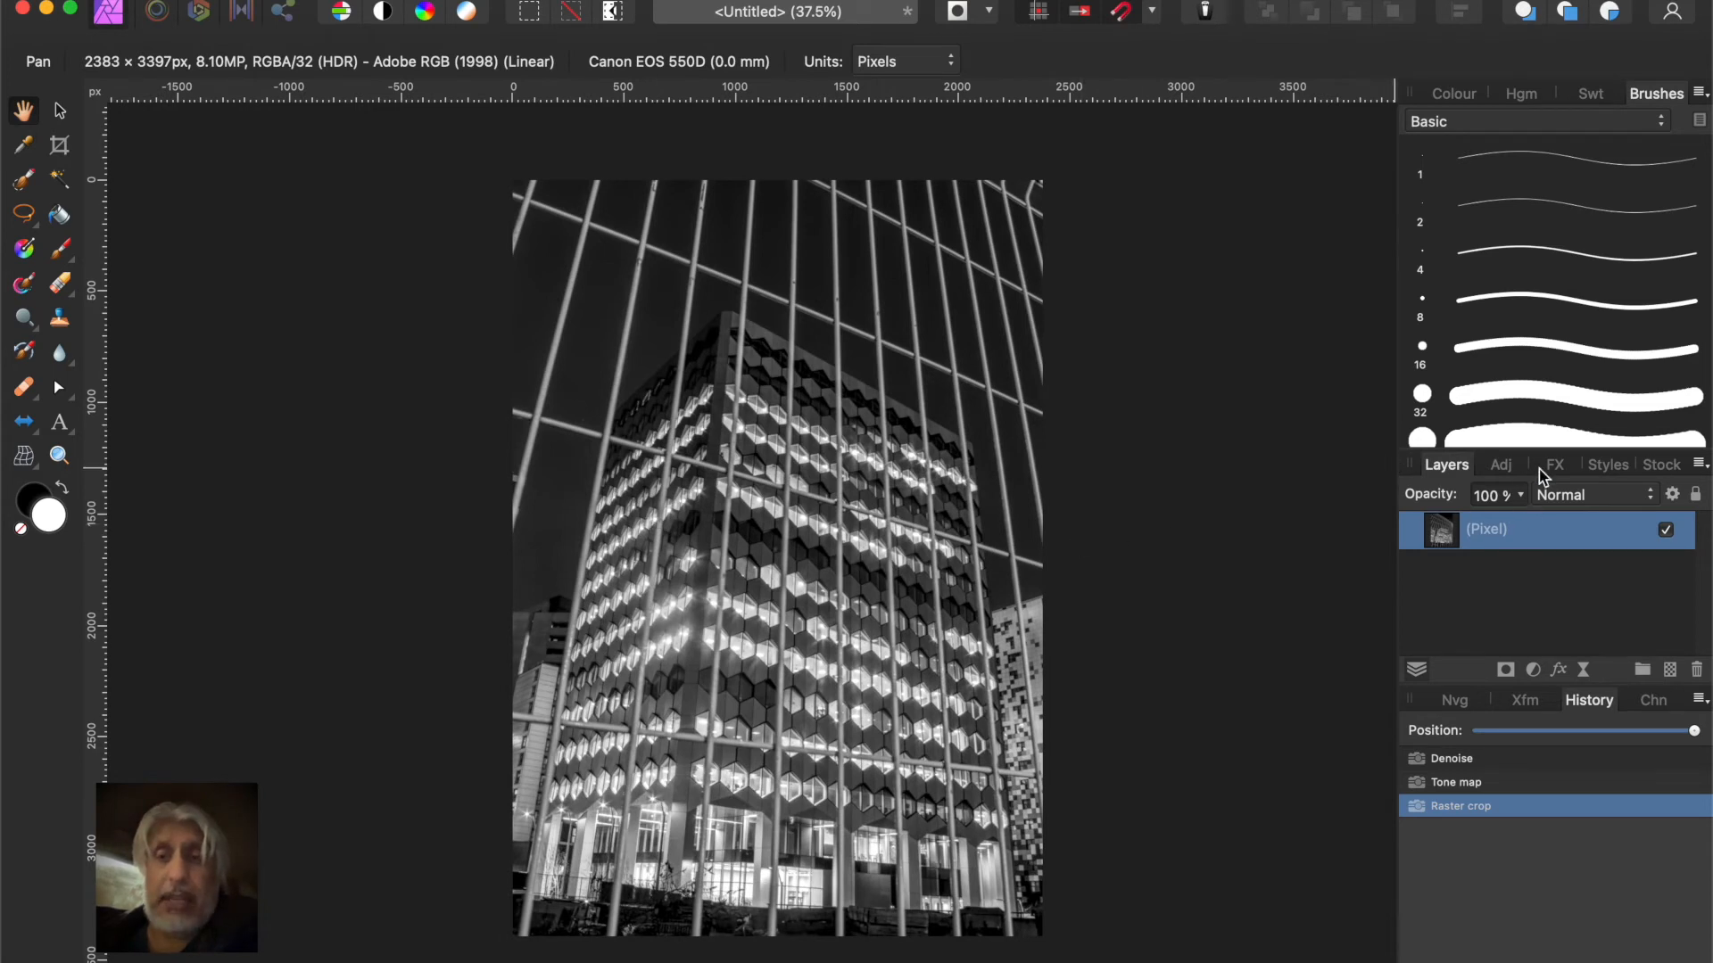
Add a default Curves adjustment to the cropped image
left_click(1504, 467)
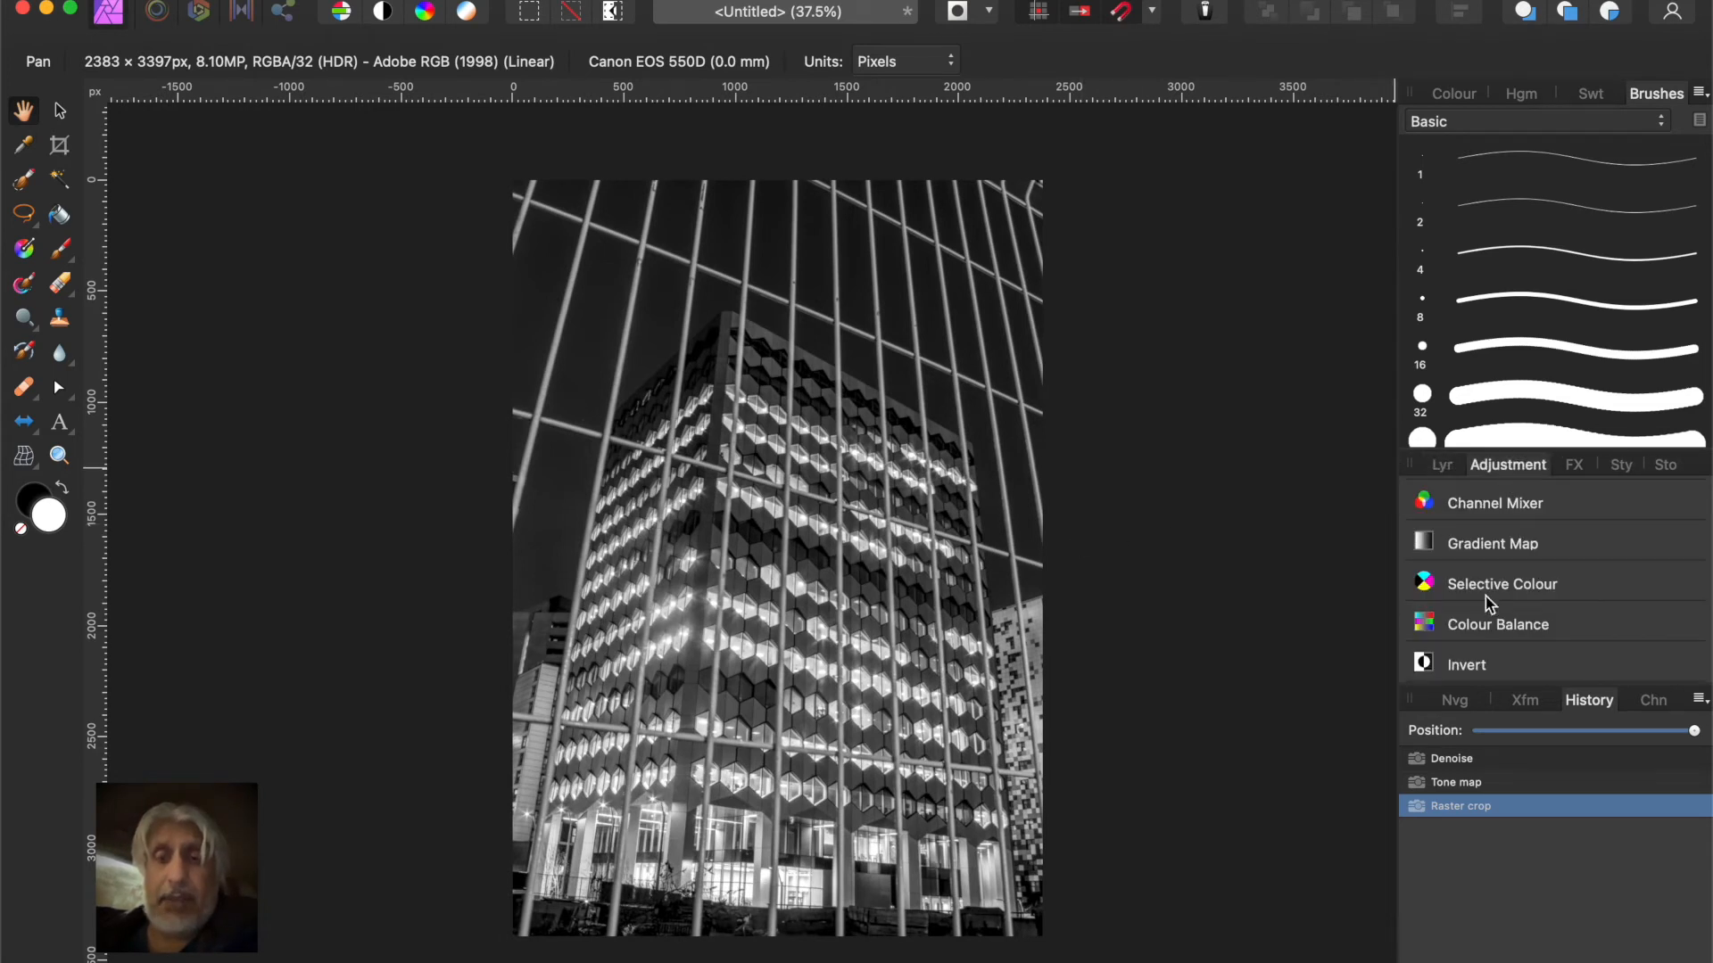
scroll(1487, 593, "down", 5)
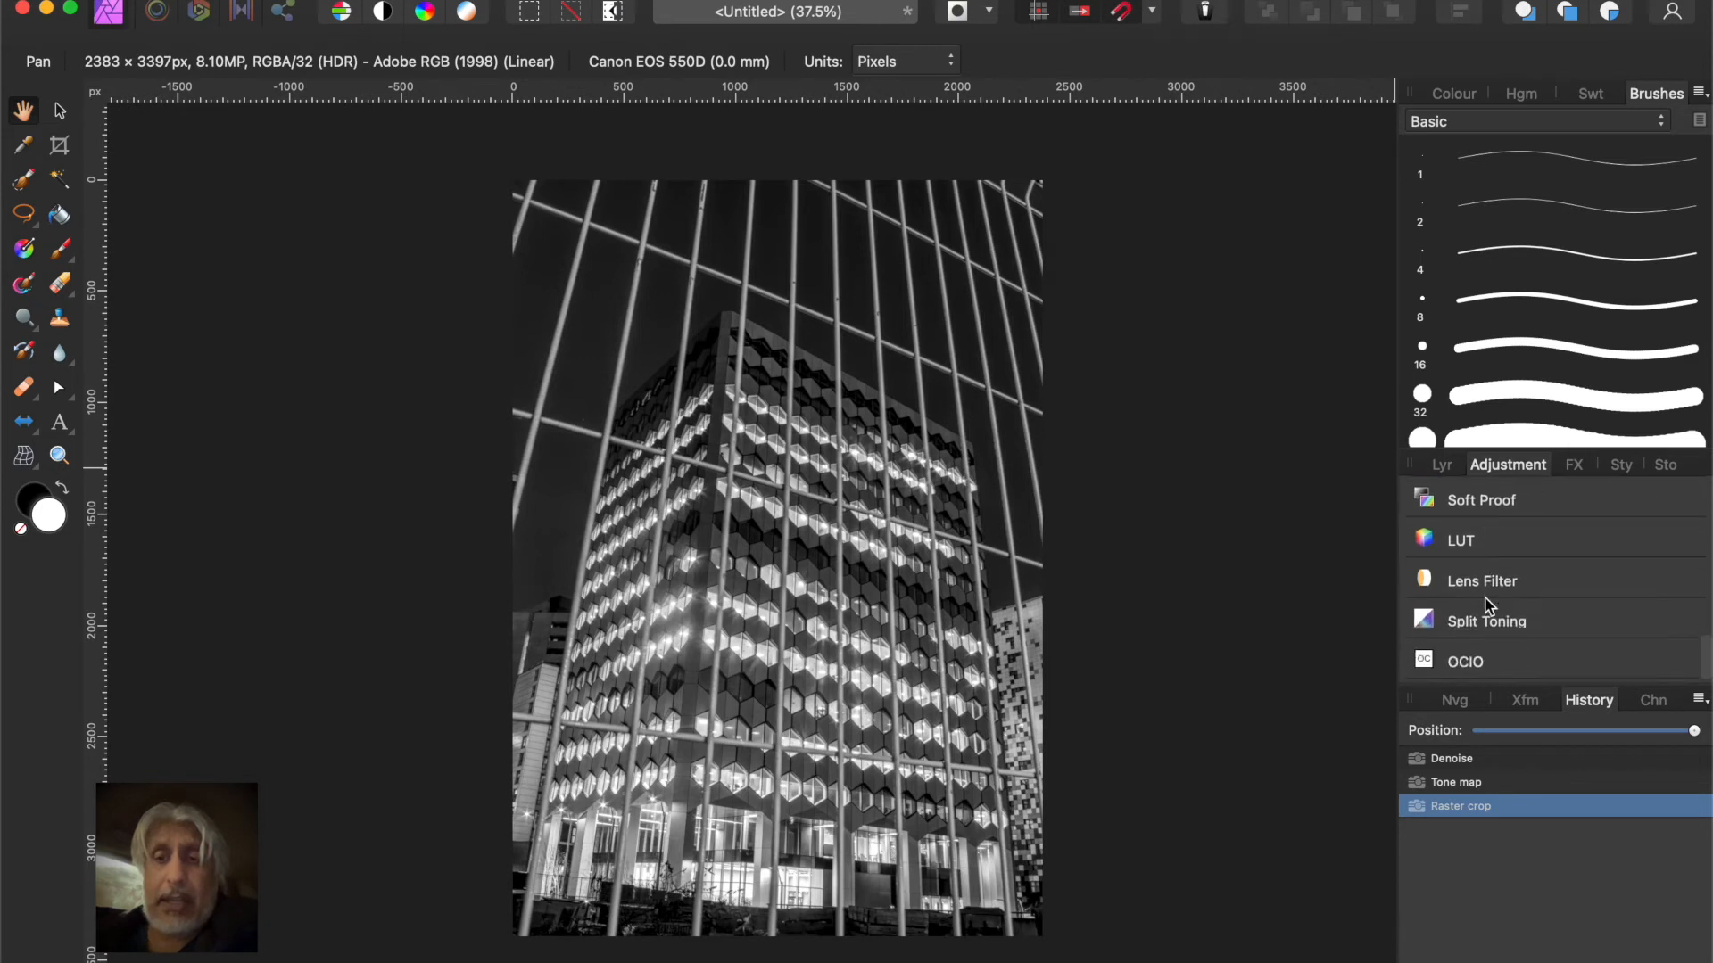
scroll(1487, 604, "up", 5)
scroll(1483, 593, "up", 2)
mouse_move(1471, 559)
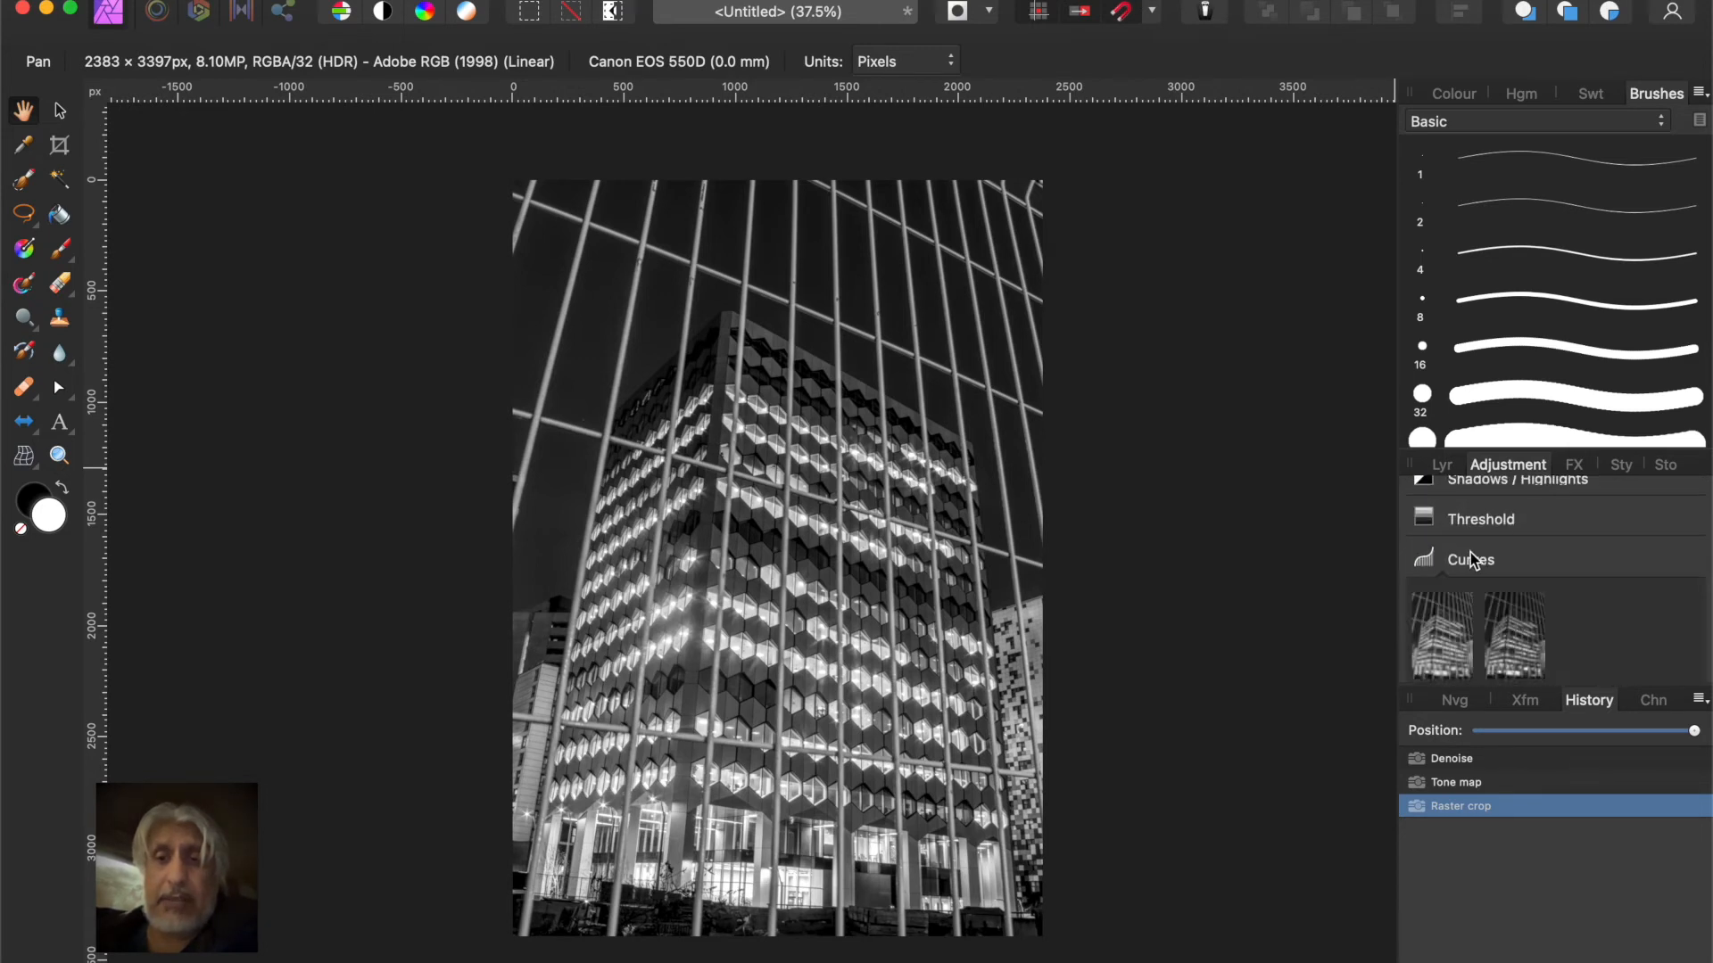
left_click(1450, 632)
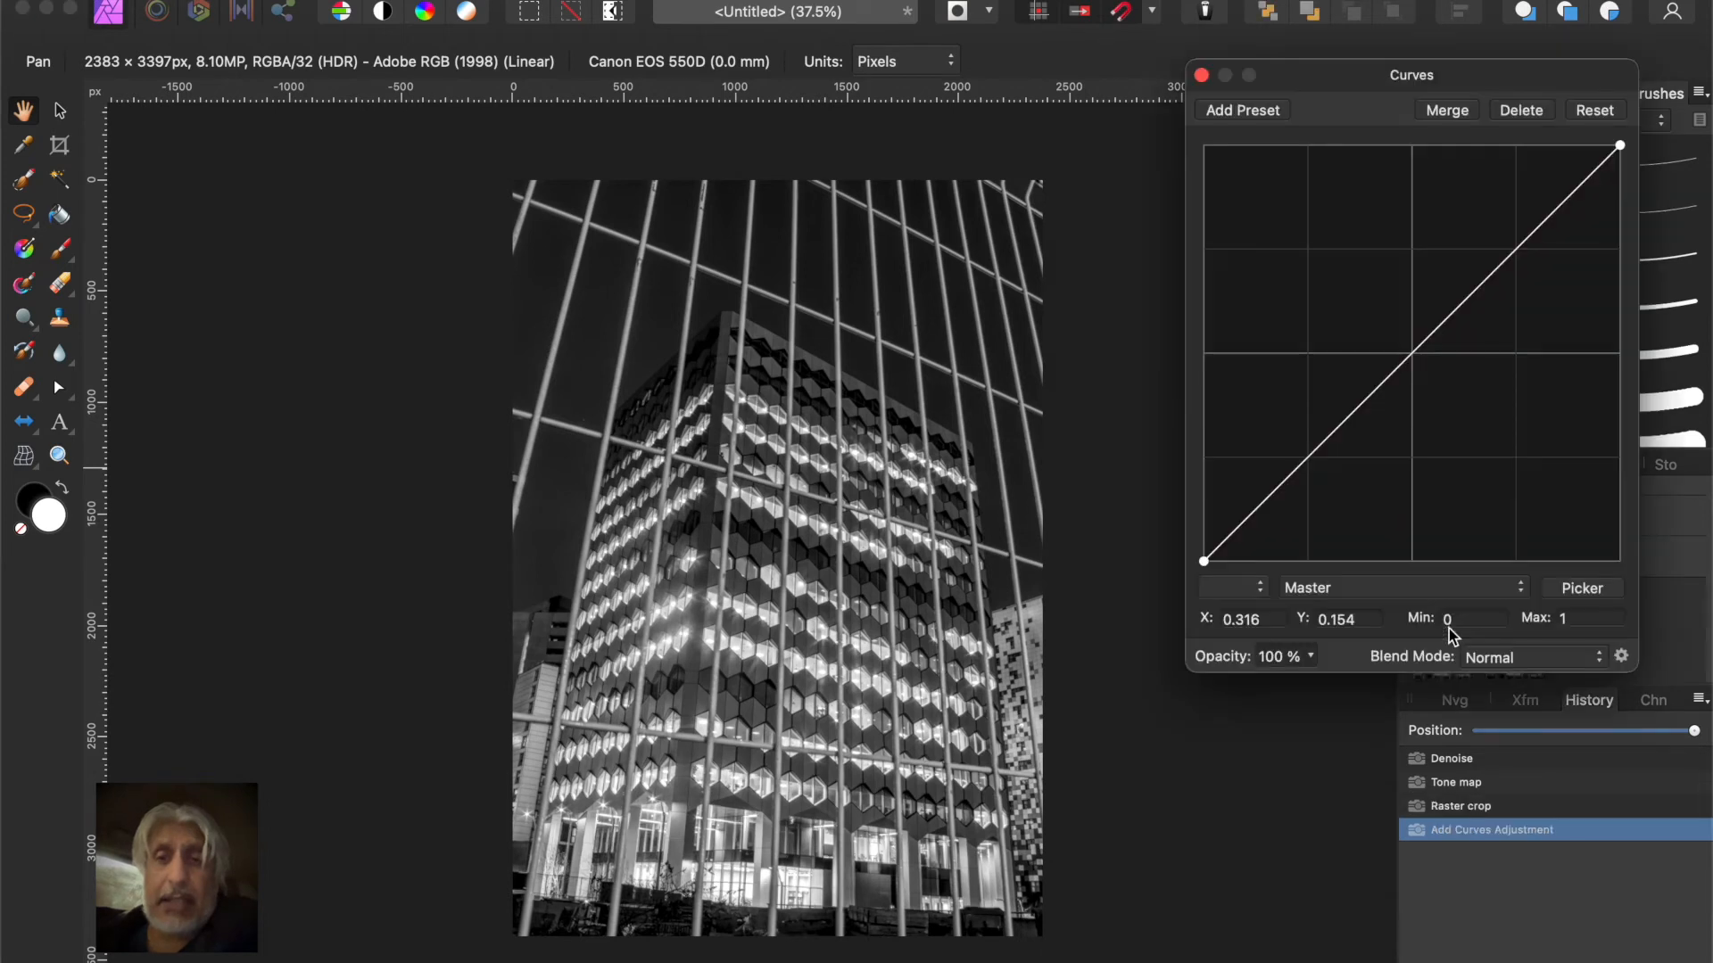
Adjust the master curve with an added highlights point, a white point at X 1, Y 0.979 and a black point at X 0.021, Y 0.004
left_click(1522, 248)
mouse_move(1526, 252)
left_mouse_down()
mouse_move(1546, 261)
mouse_move(1527, 242)
left_mouse_up()
mouse_move(1620, 146)
left_mouse_down()
mouse_move(1576, 142)
mouse_move(1589, 134)
left_mouse_up()
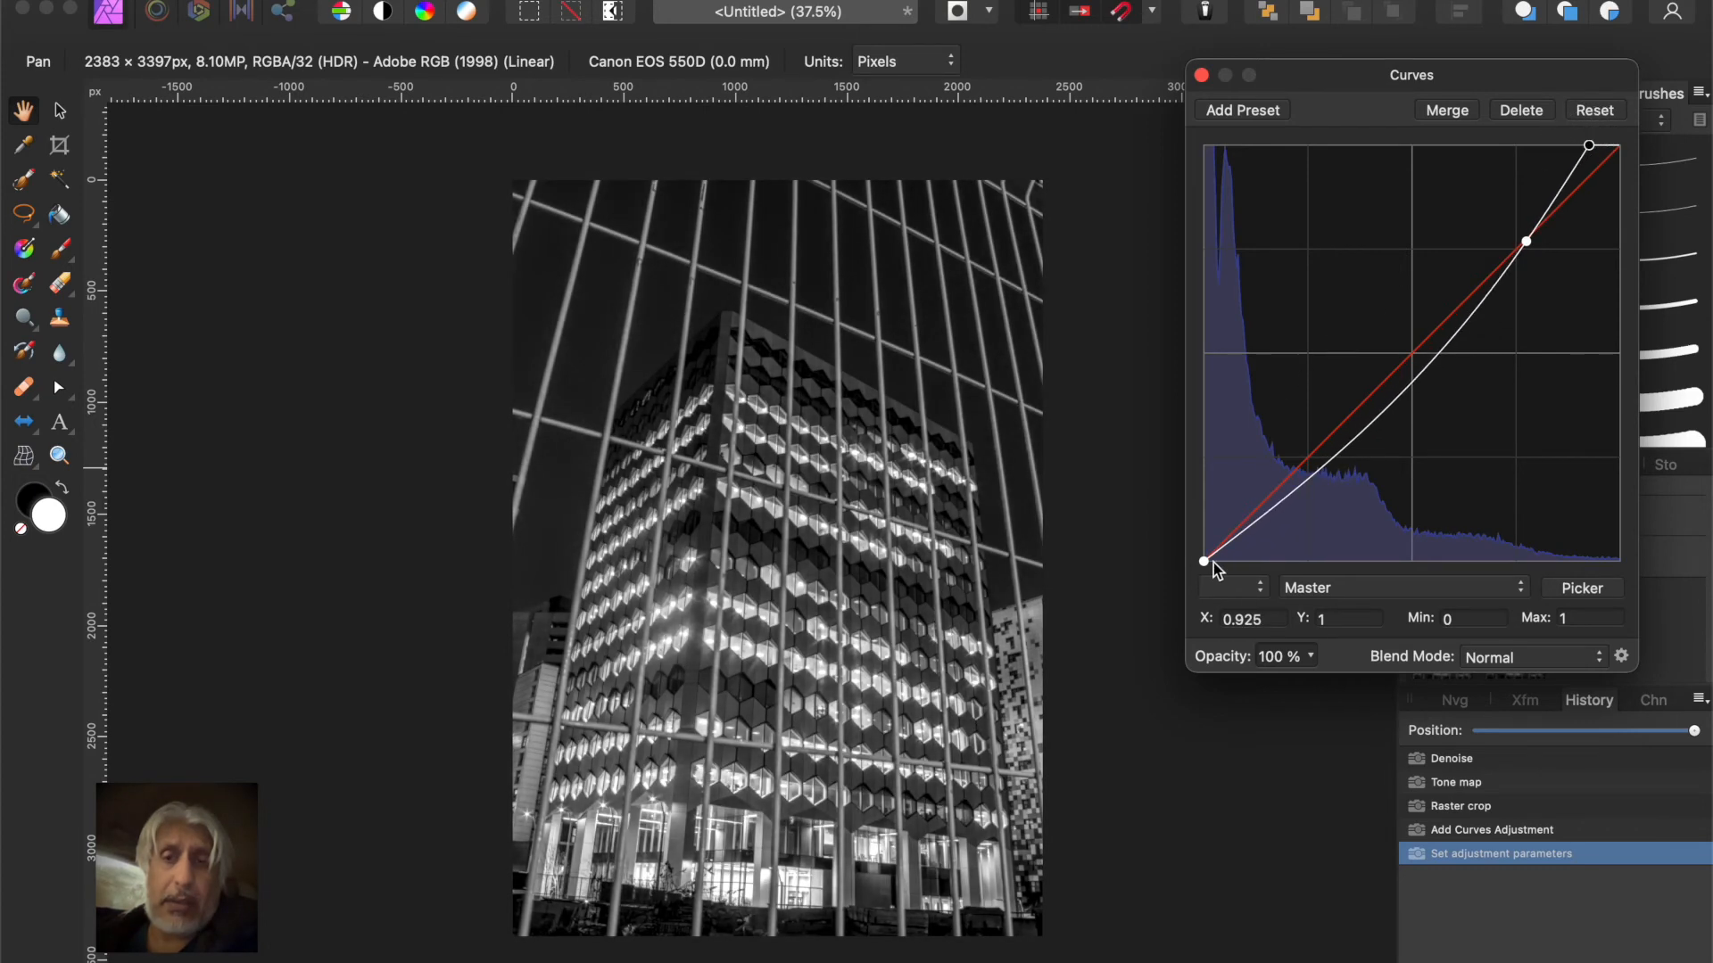
left_click_drag(1202, 564, 1226, 586)
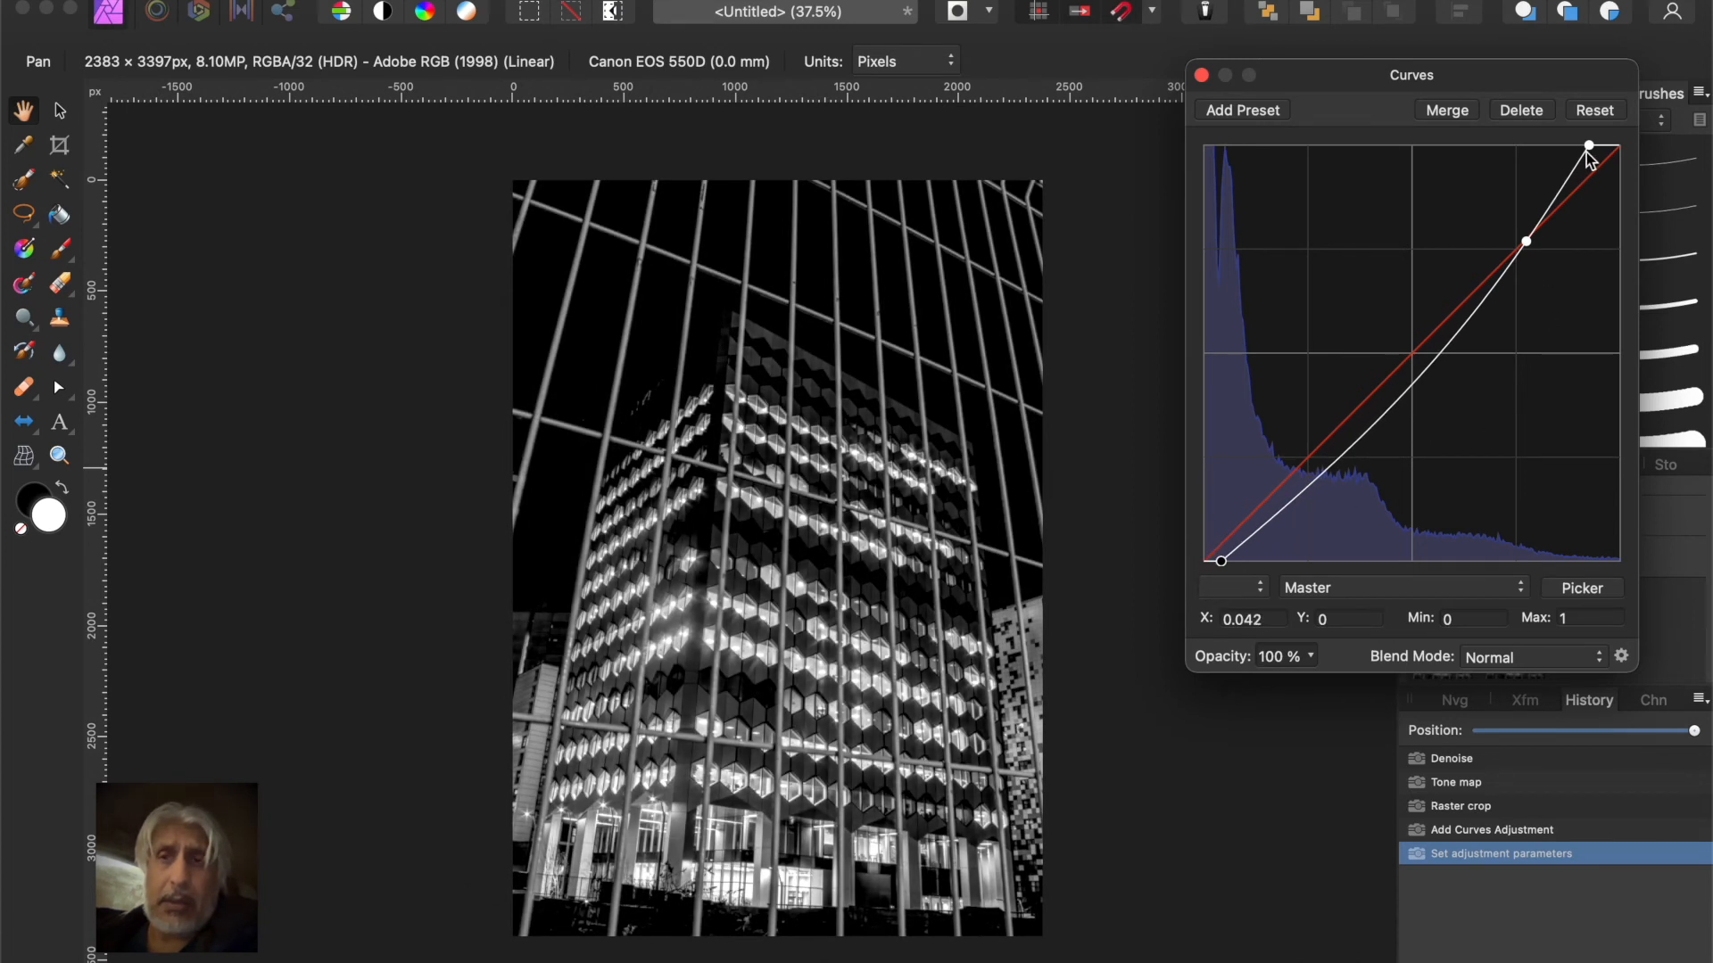
left_click_drag(1590, 148, 1622, 161)
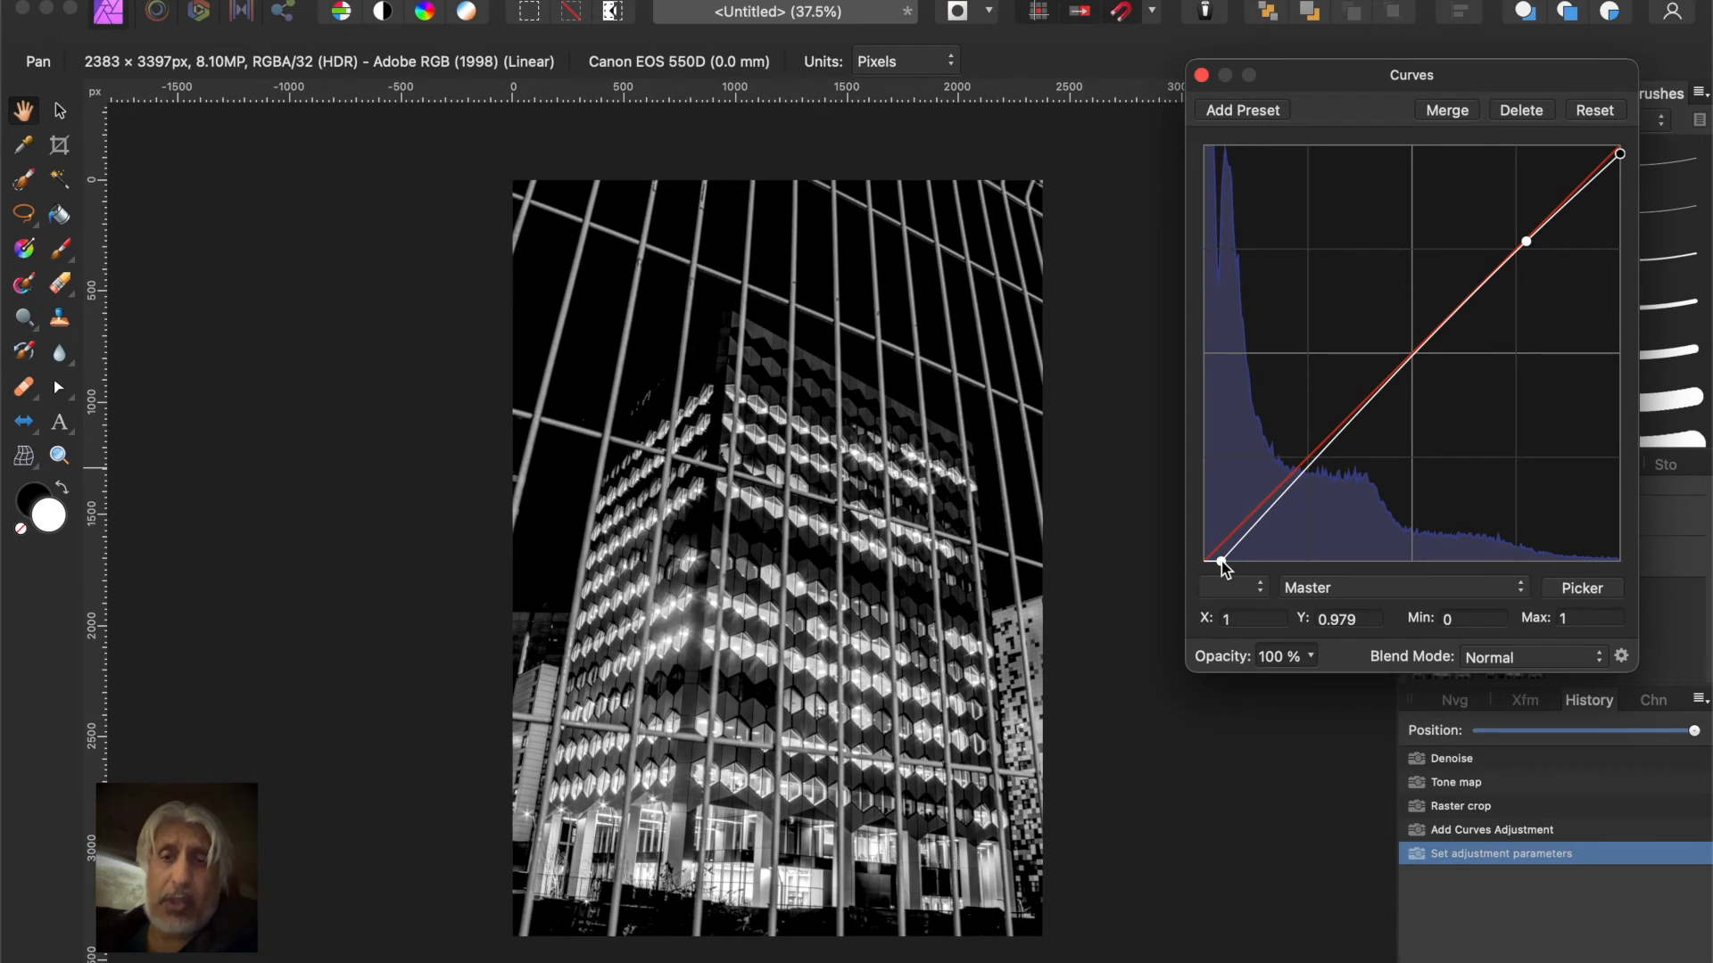
left_click(1222, 566)
left_click_drag(1222, 565, 1215, 565)
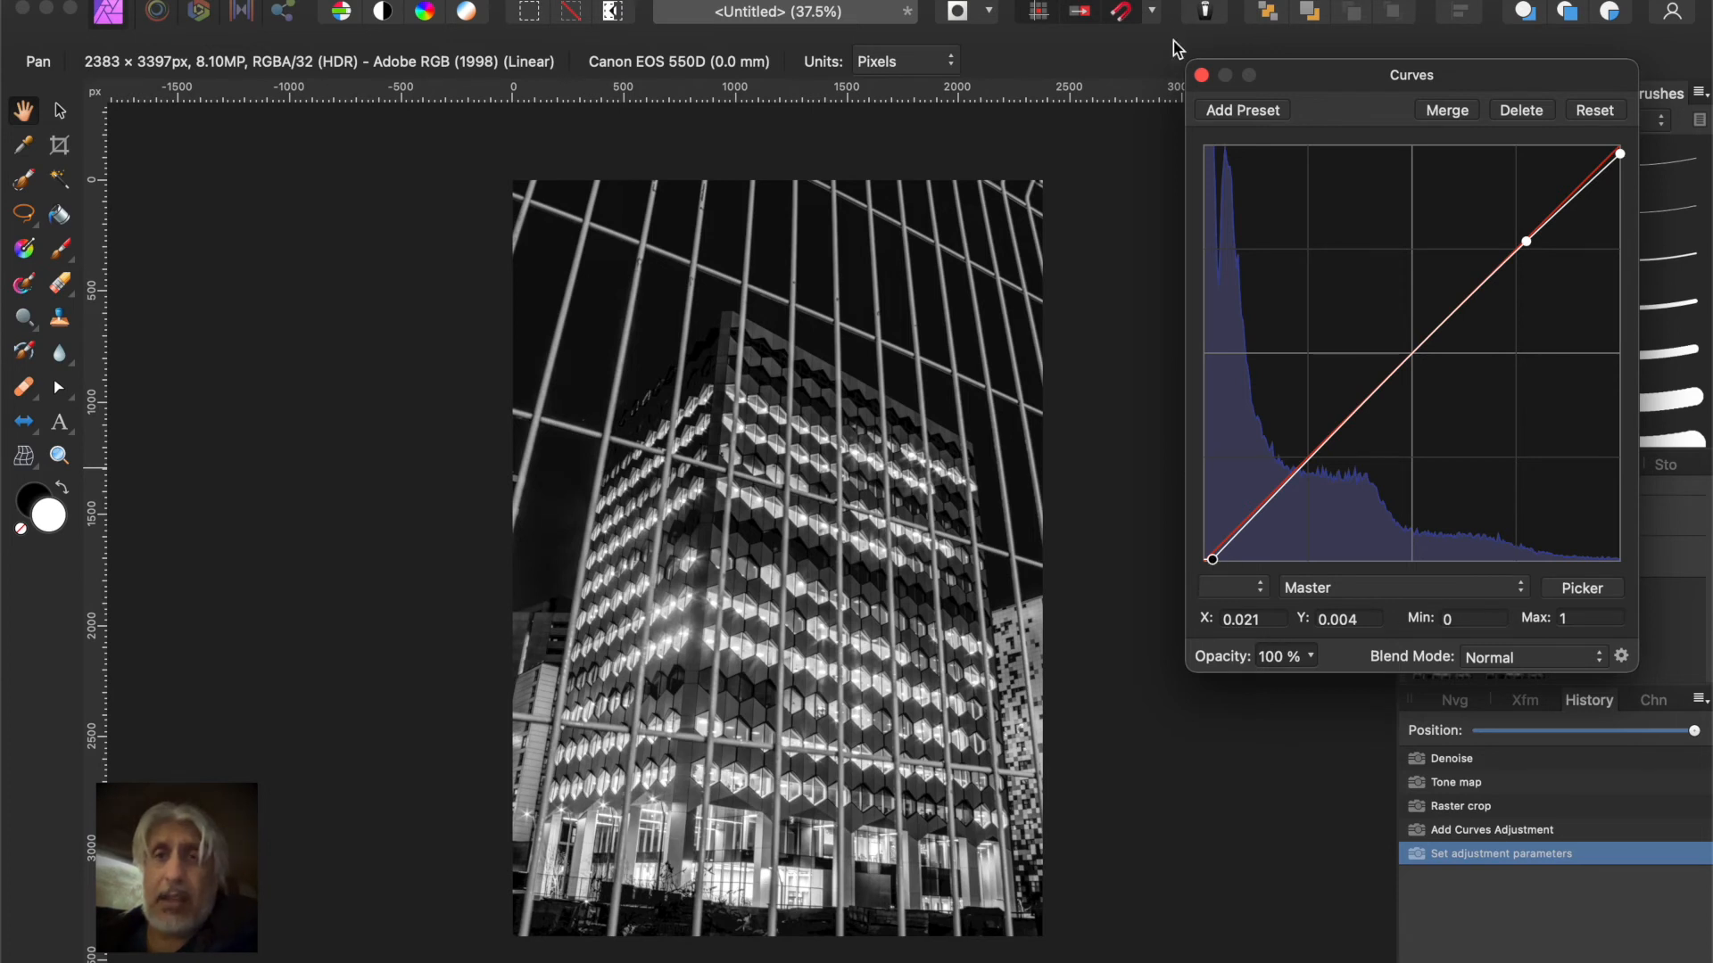
left_click(1201, 75)
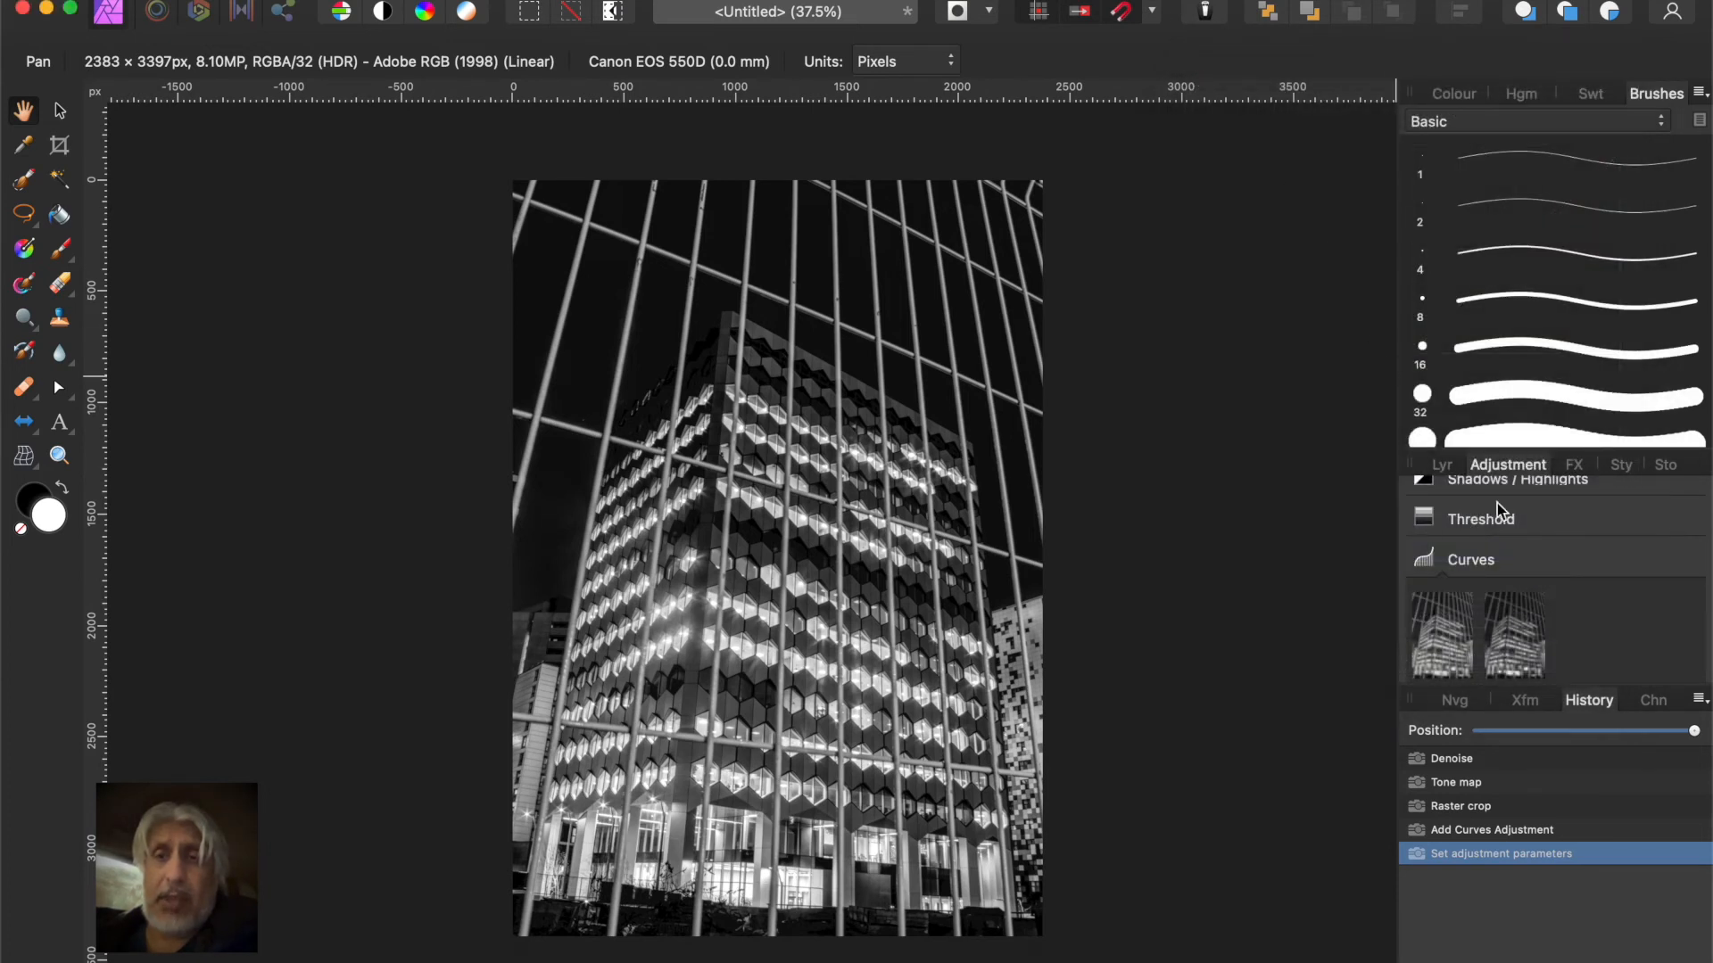
Merge the Curves adjustment layer down into the pixel layer beneath it
left_click(1440, 468)
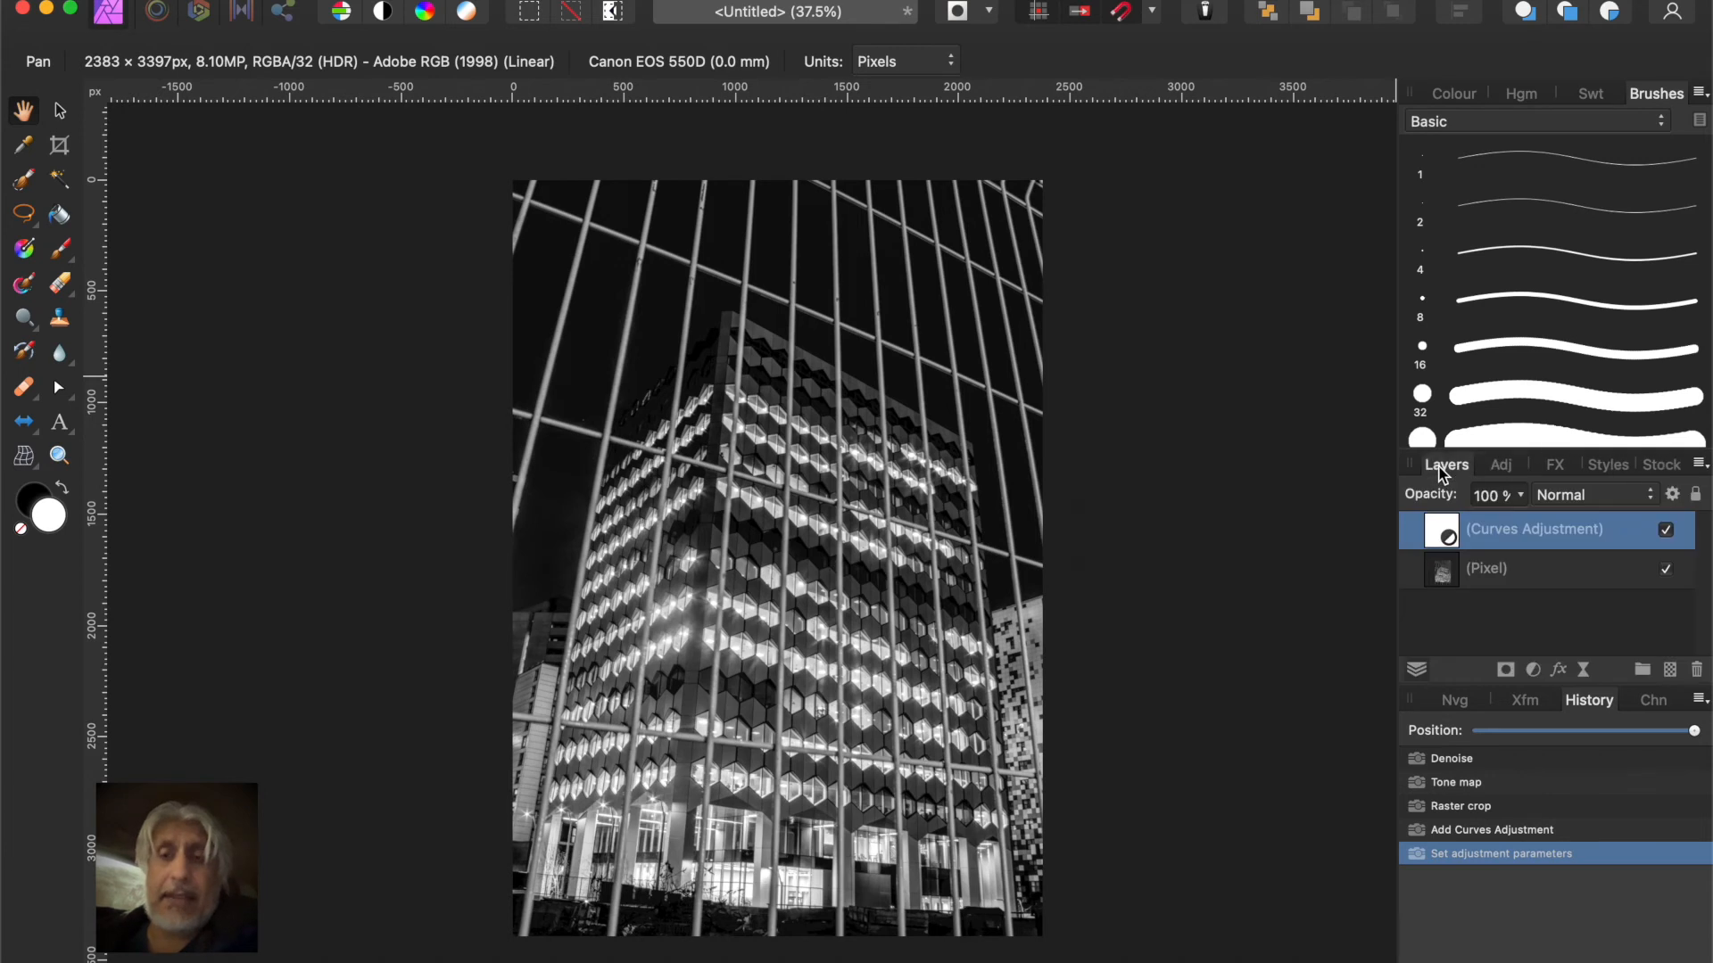
right_click(1485, 528)
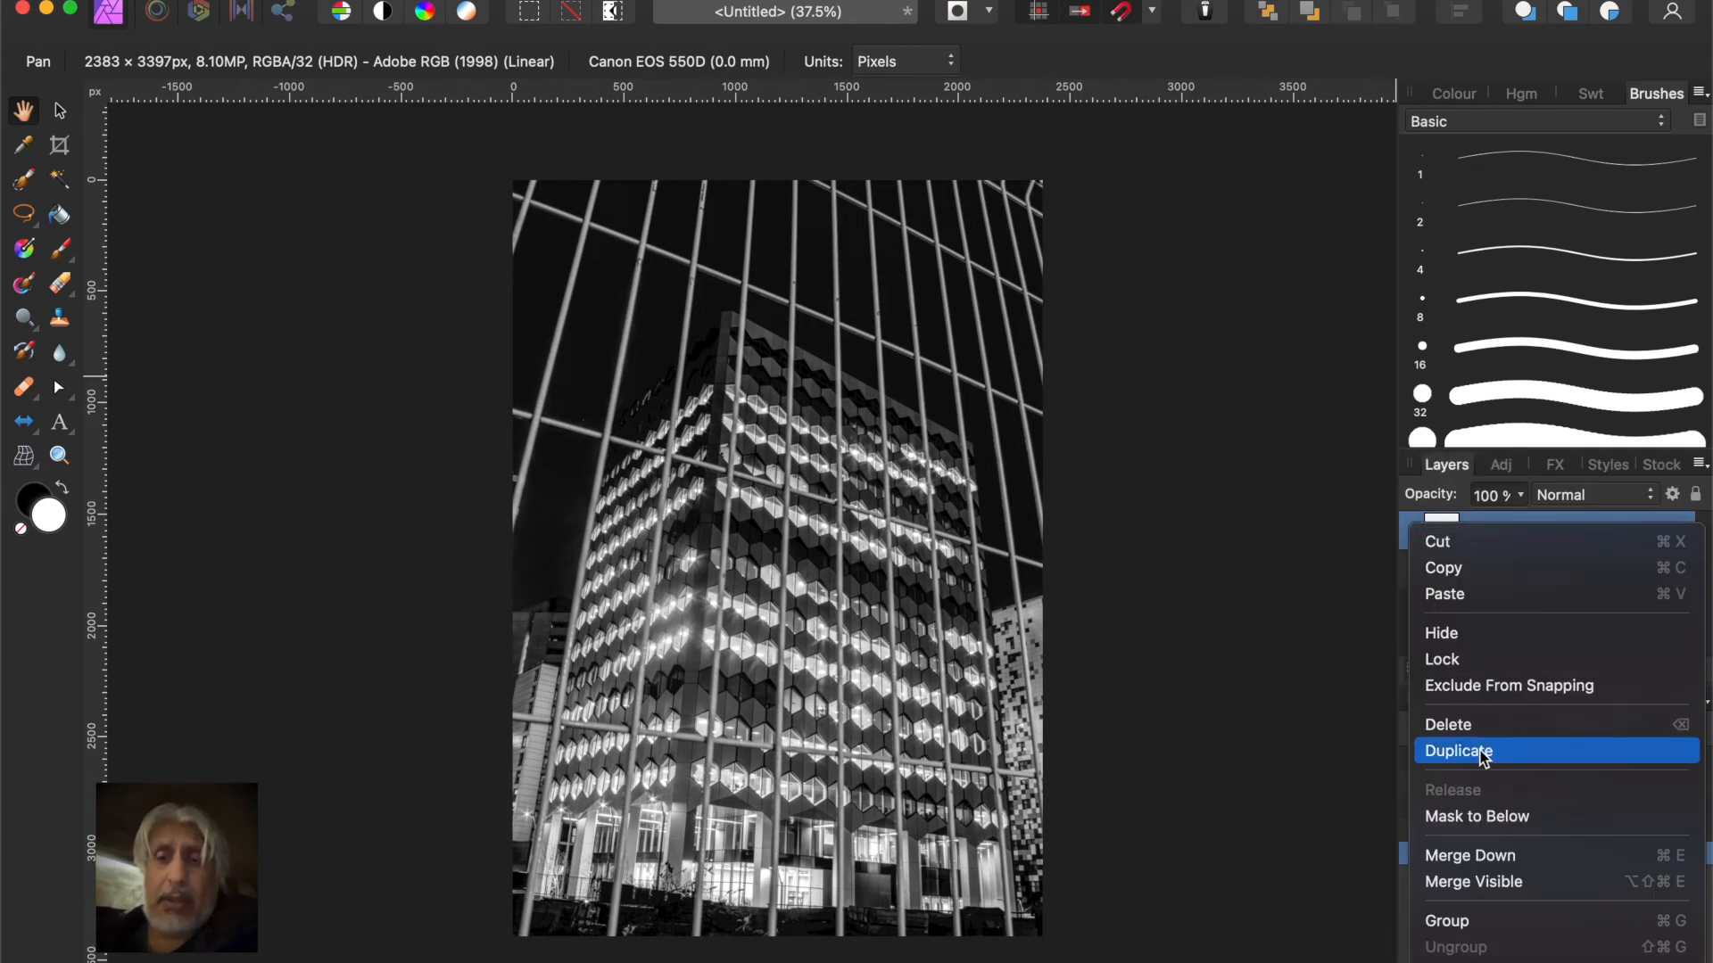
left_click(1475, 857)
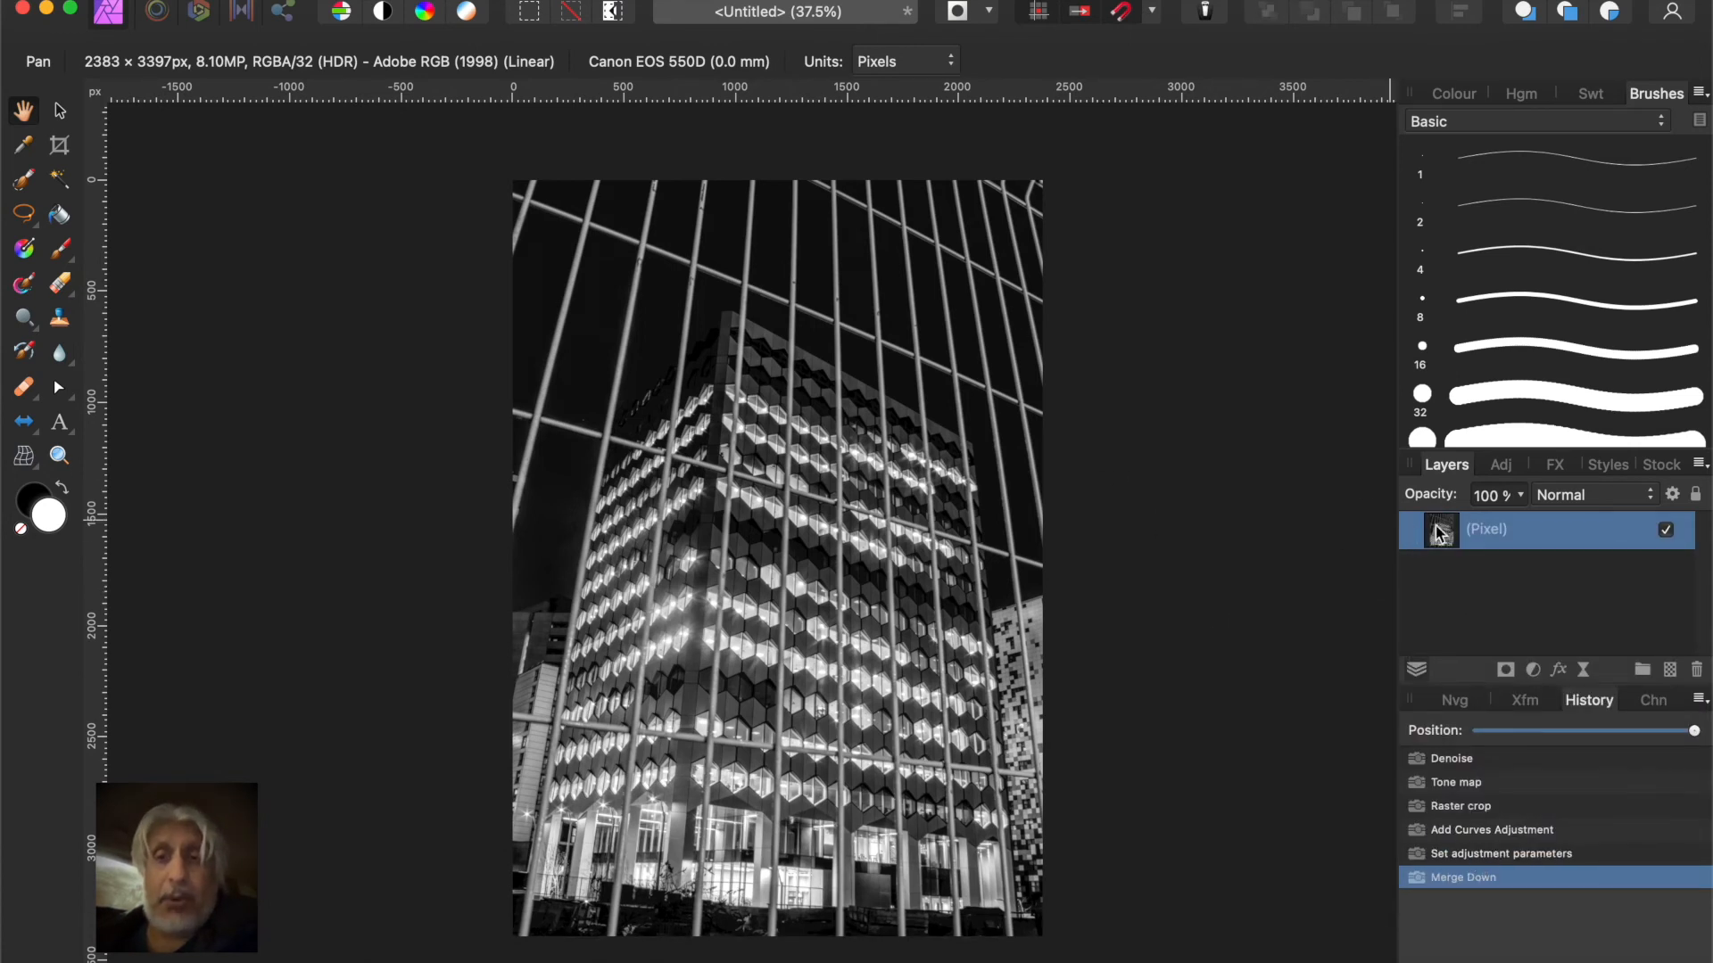
Enable the Outline layer effect on the merged pixel layer and set its solid colour to white
left_click(1550, 468)
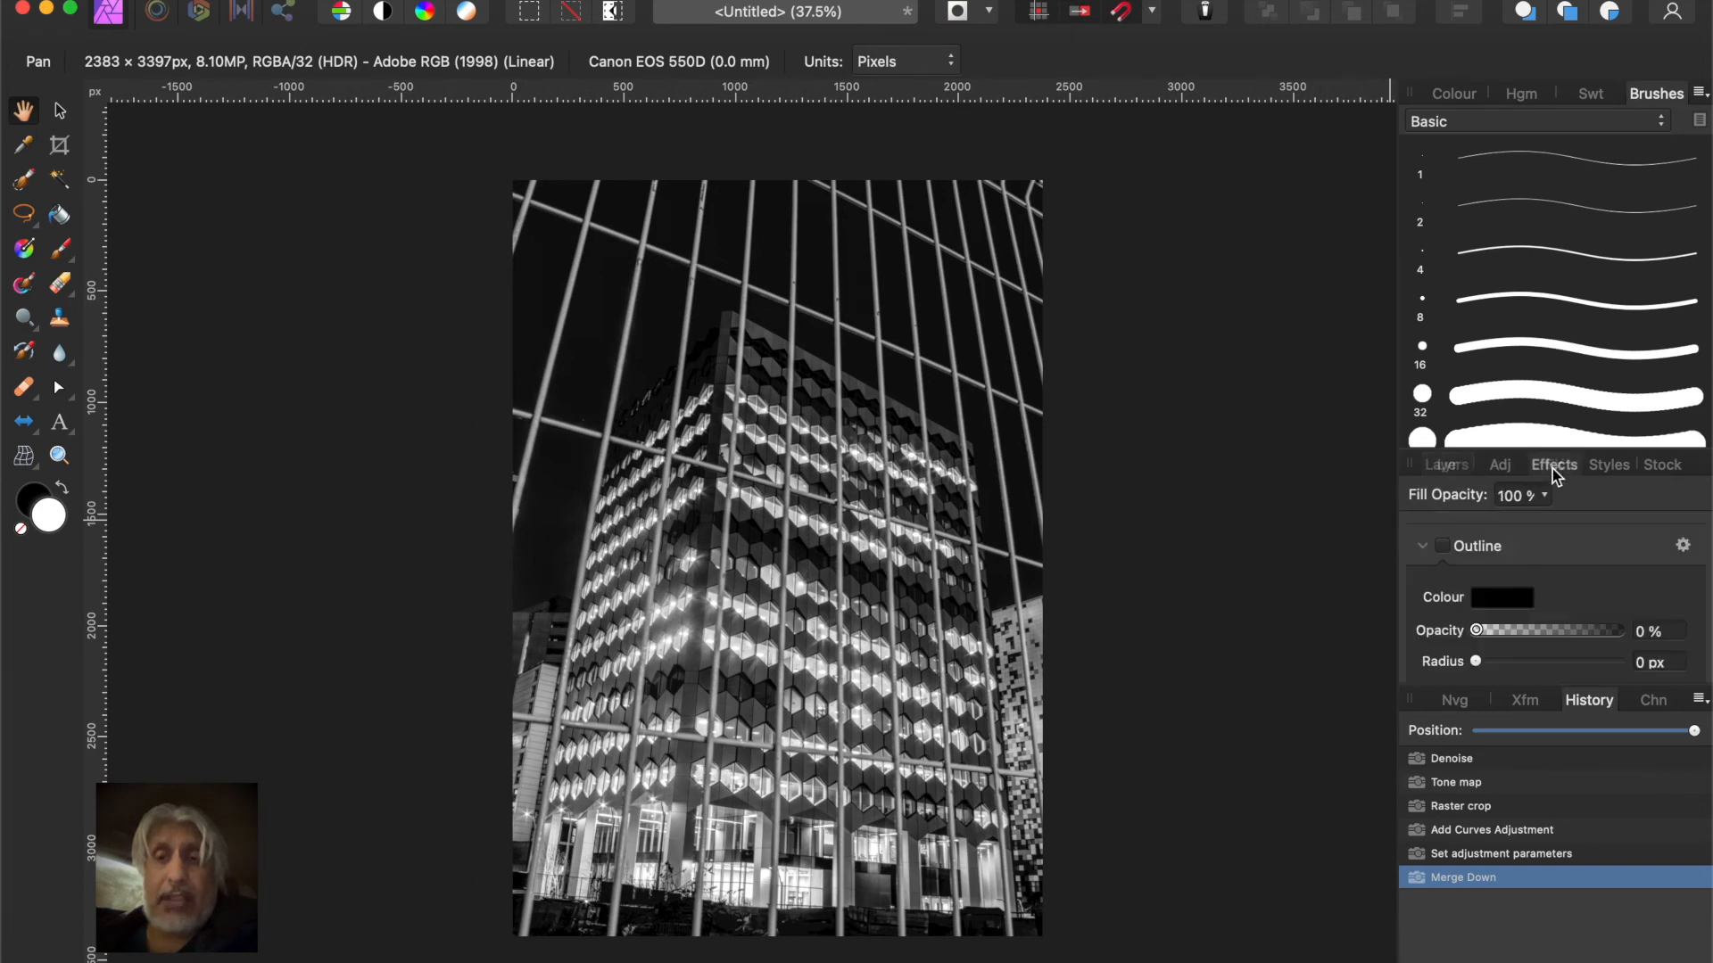
left_click(1442, 546)
left_click(1684, 545)
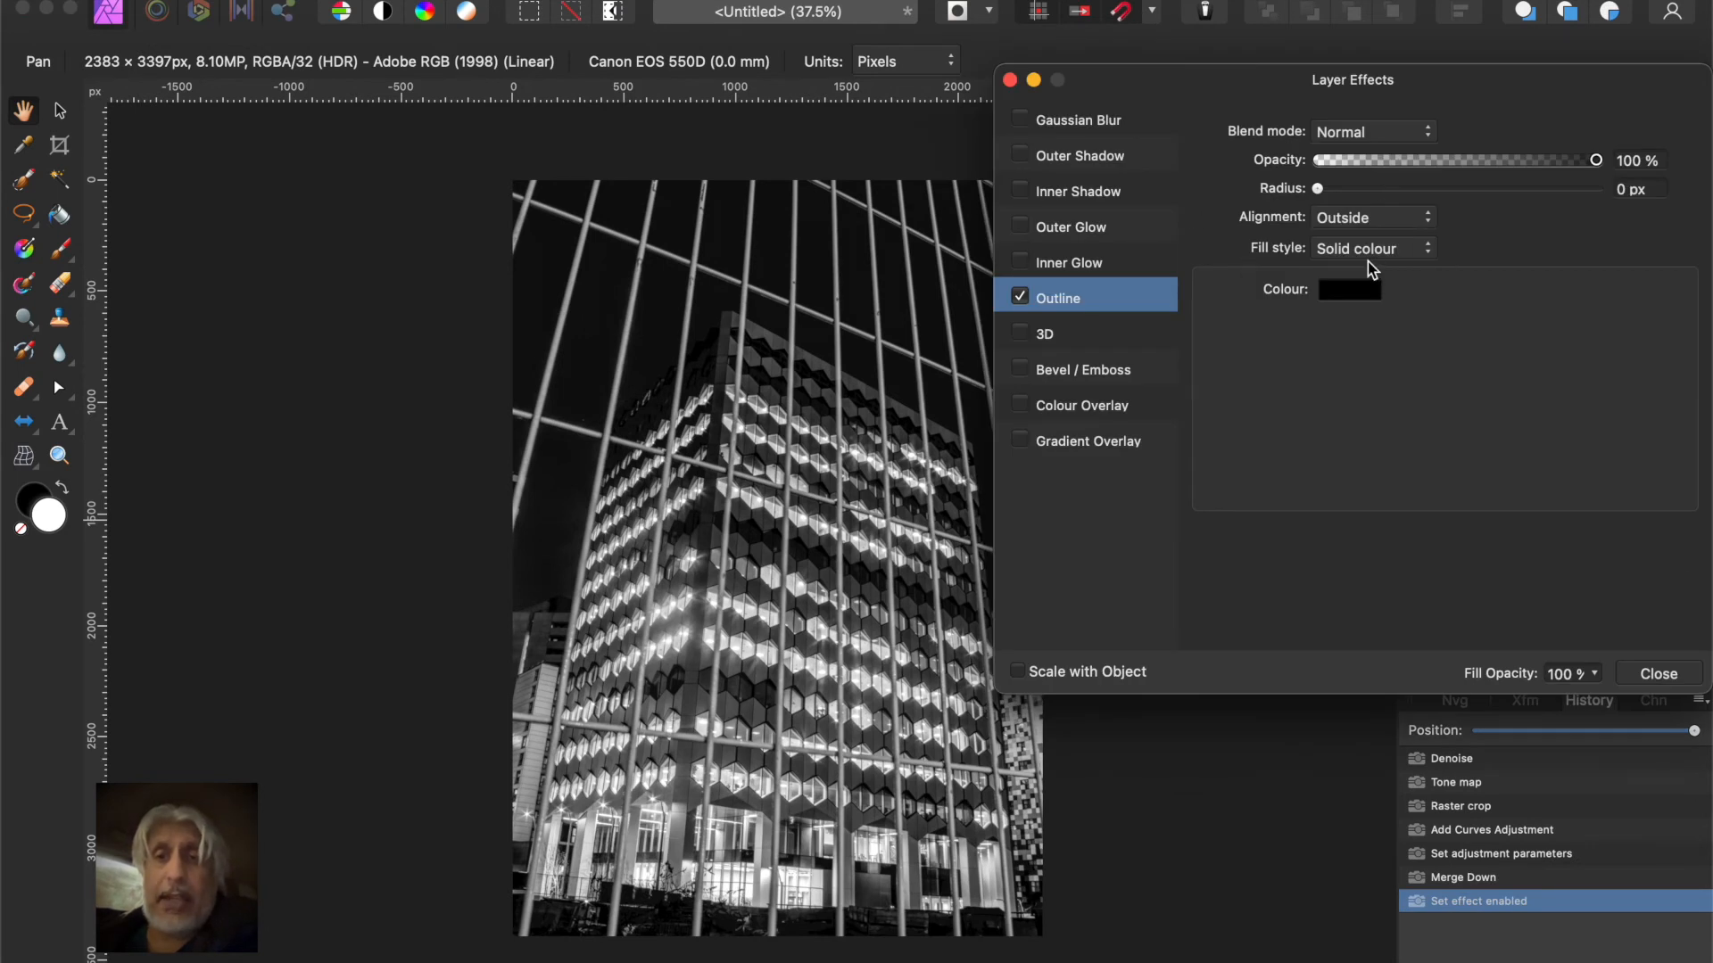
left_click(1350, 290)
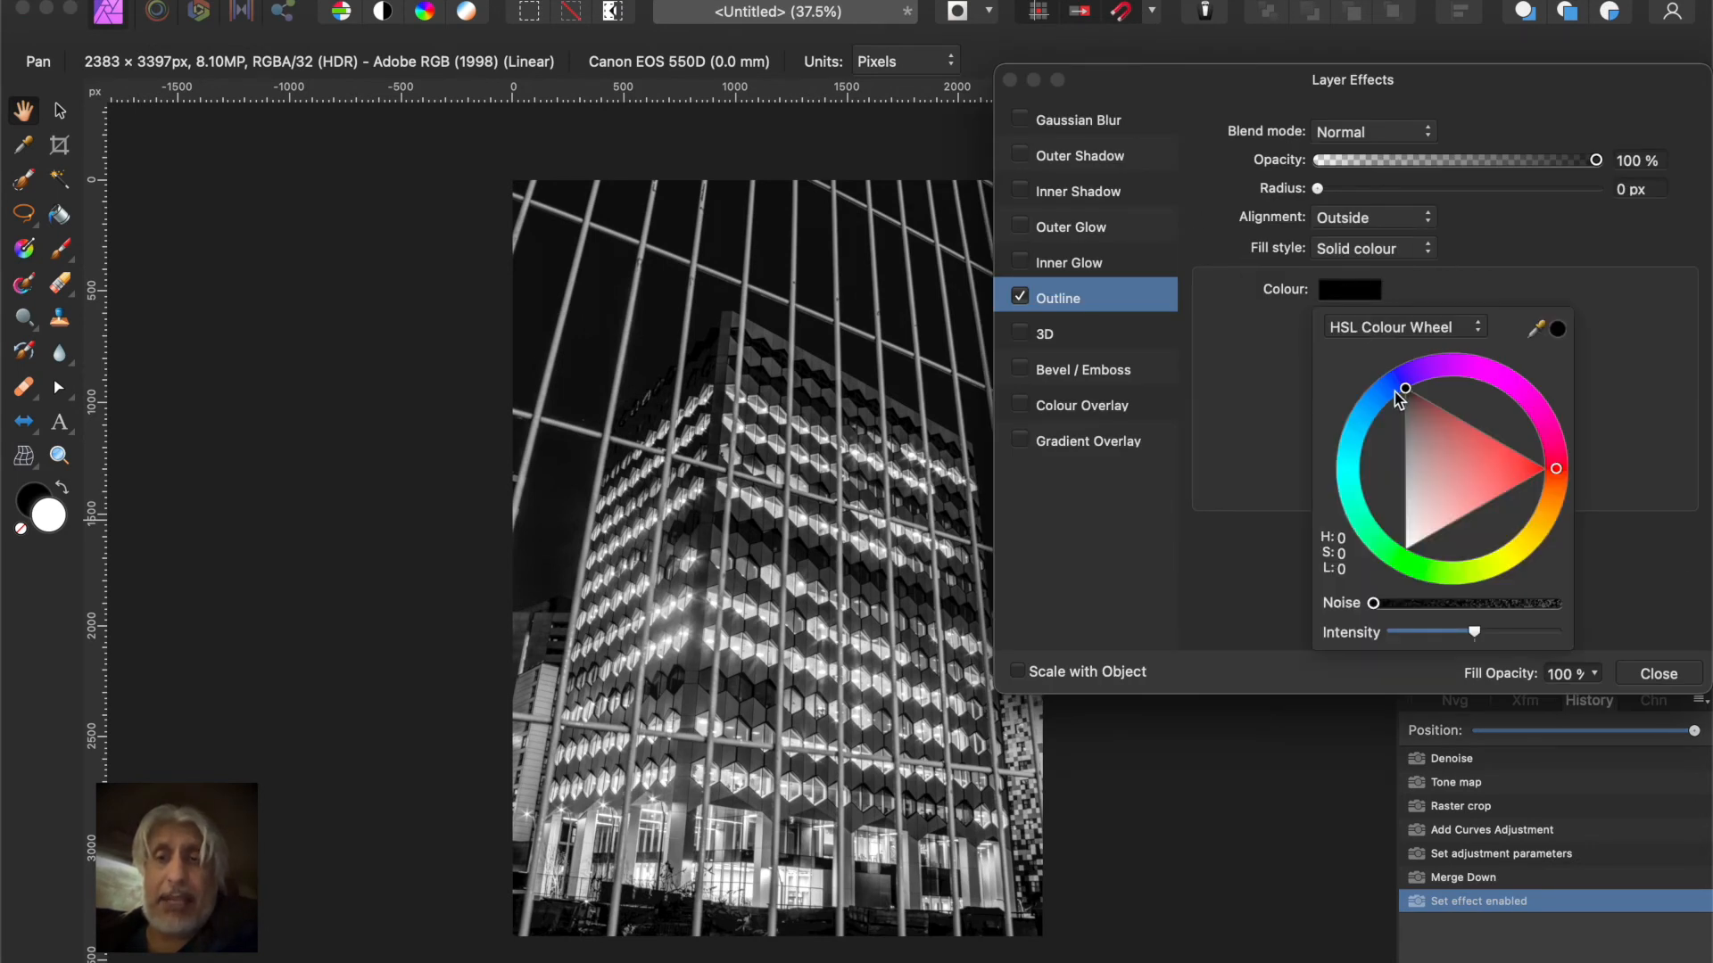
left_click_drag(1408, 393, 1406, 548)
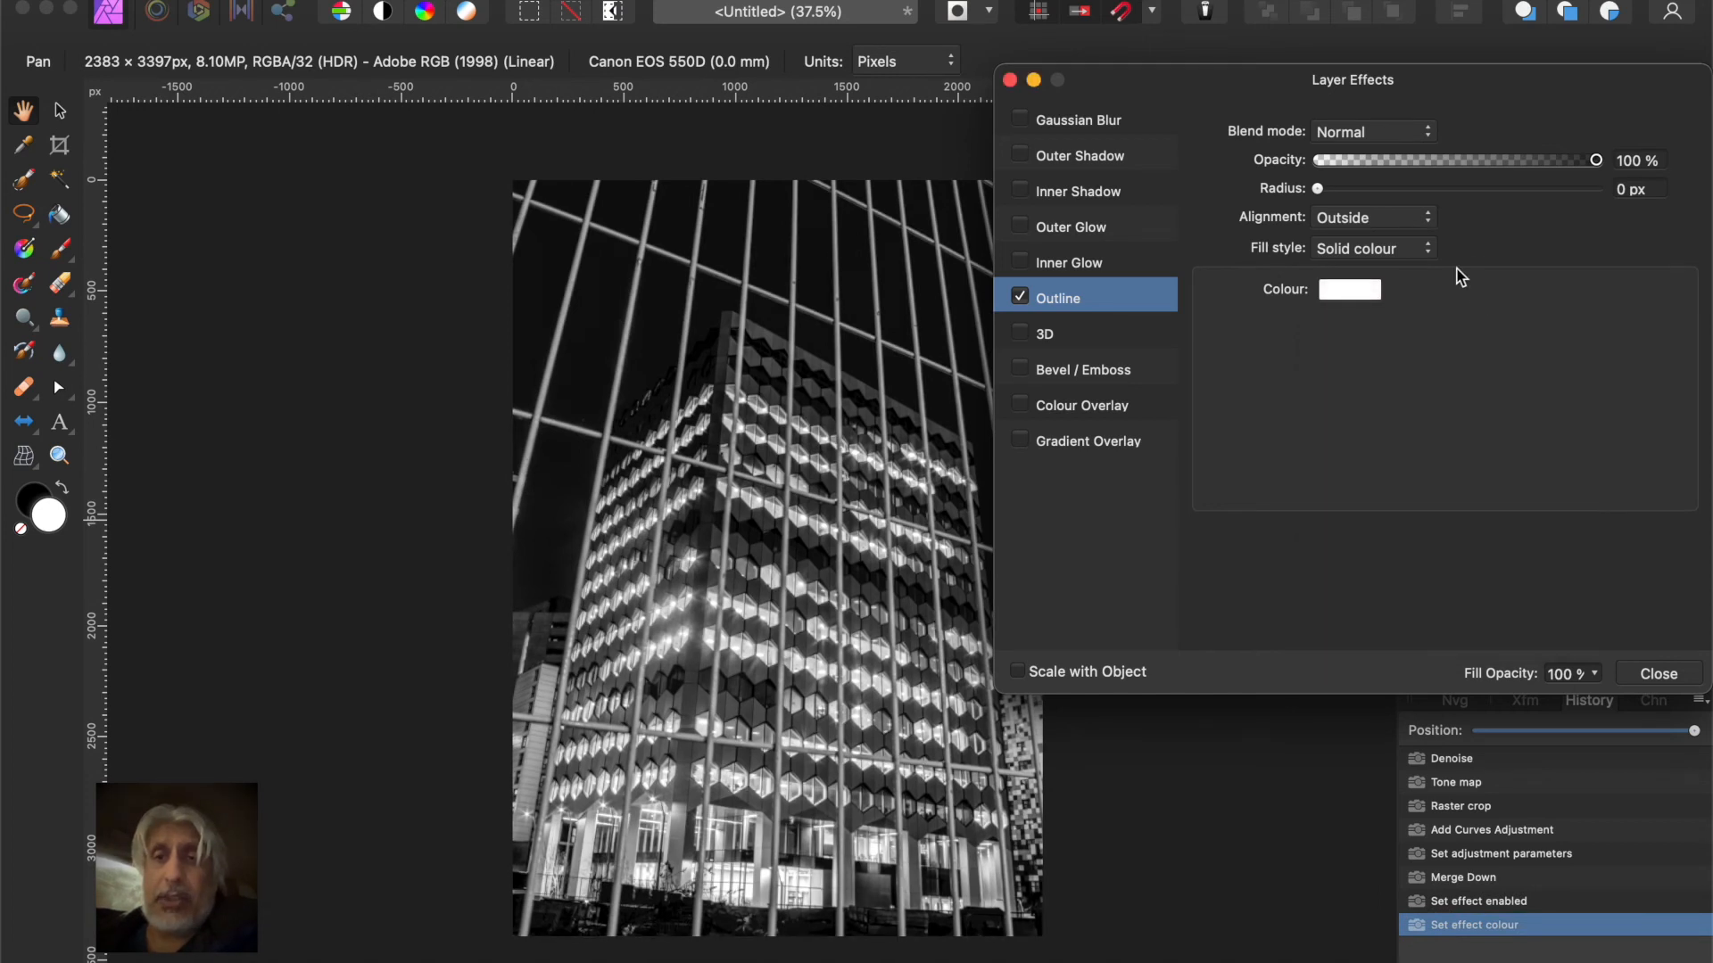
Align the outline to the inside of the photo and set its radius to about 22.9 px
left_click(1413, 224)
left_click(1379, 271)
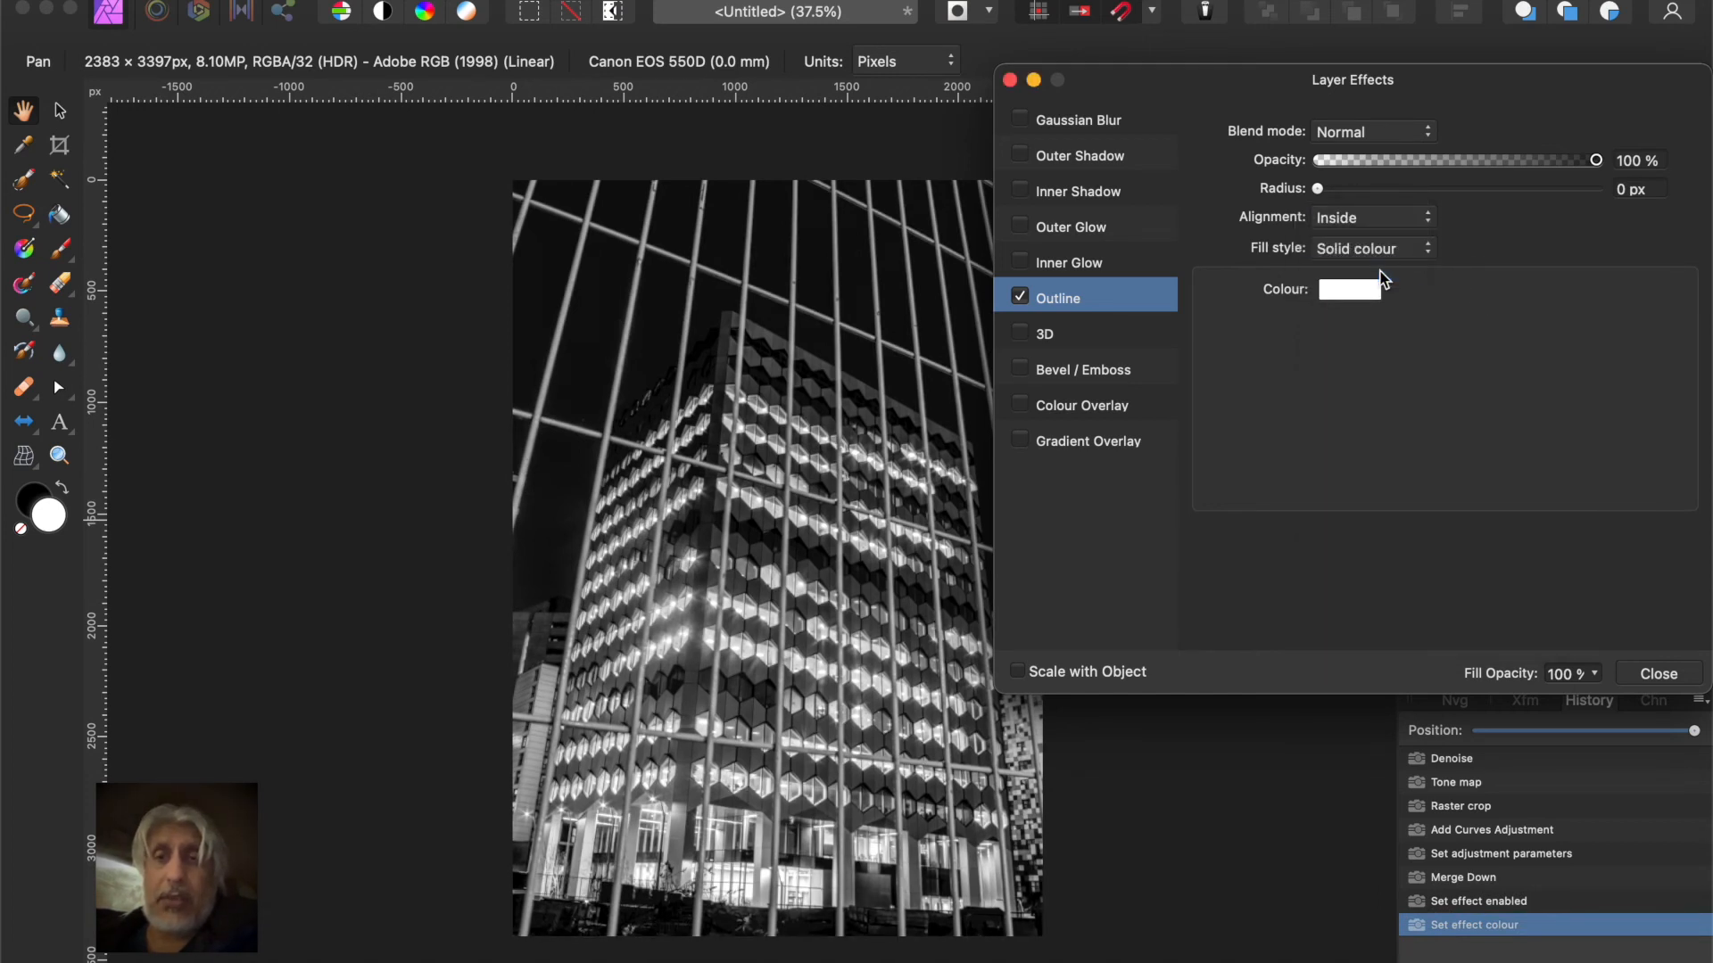
left_click_drag(1318, 190, 1479, 203)
left_click(1640, 671)
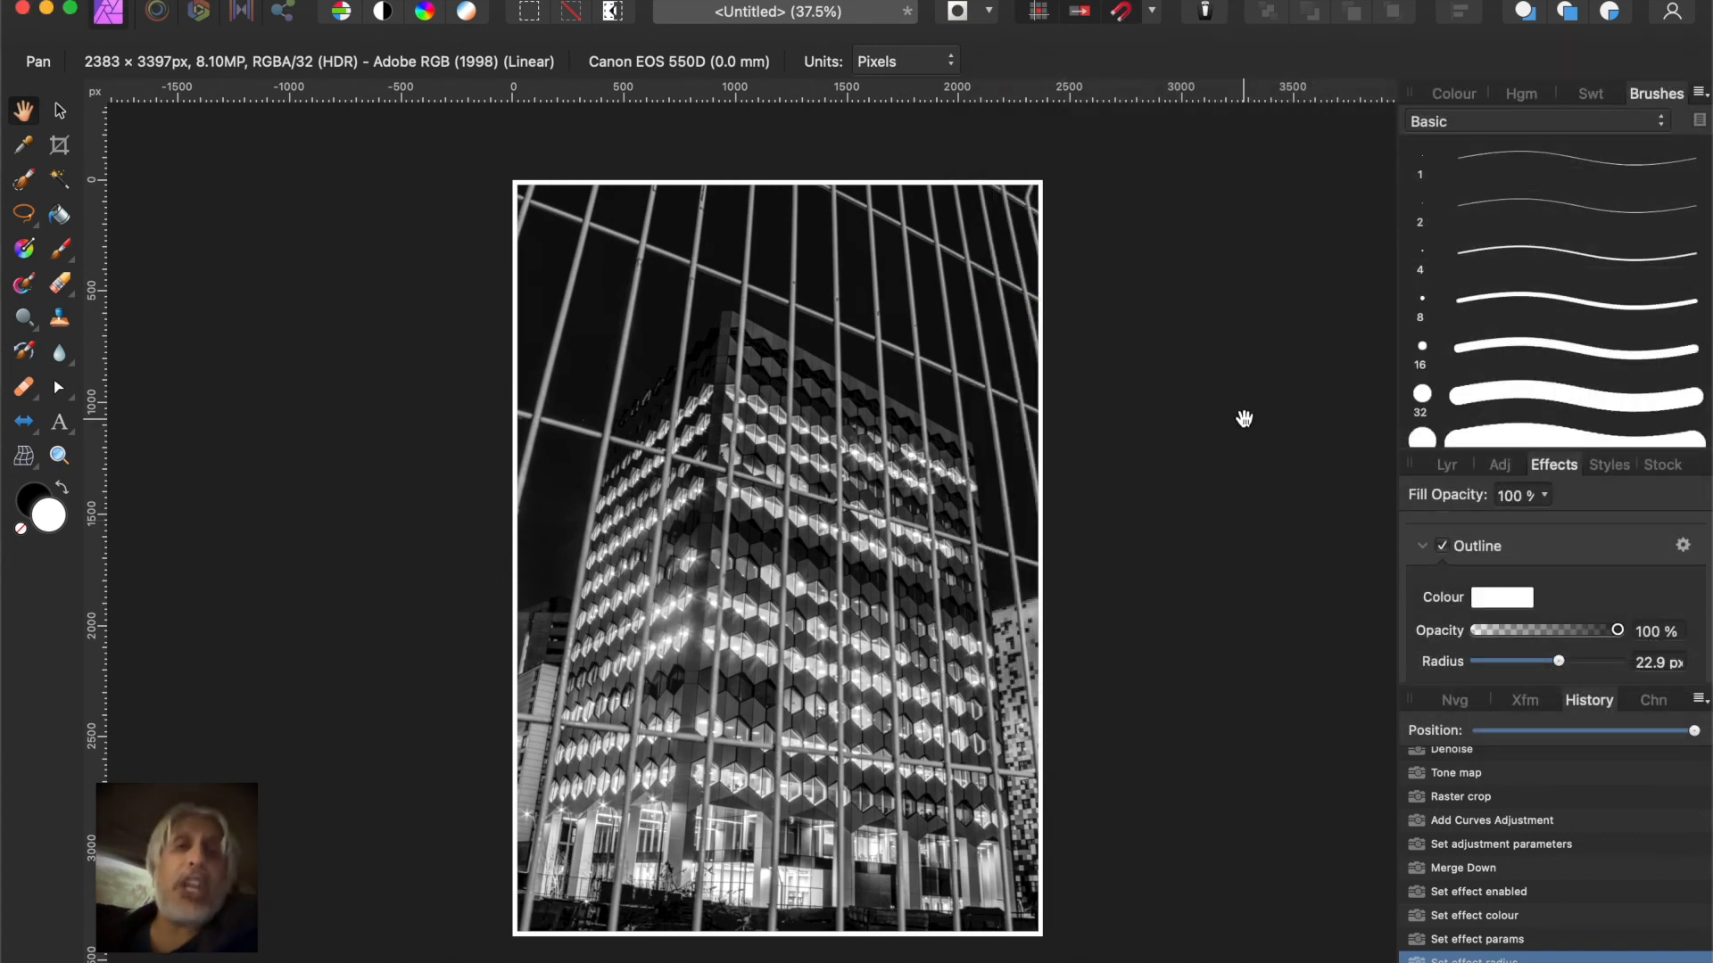